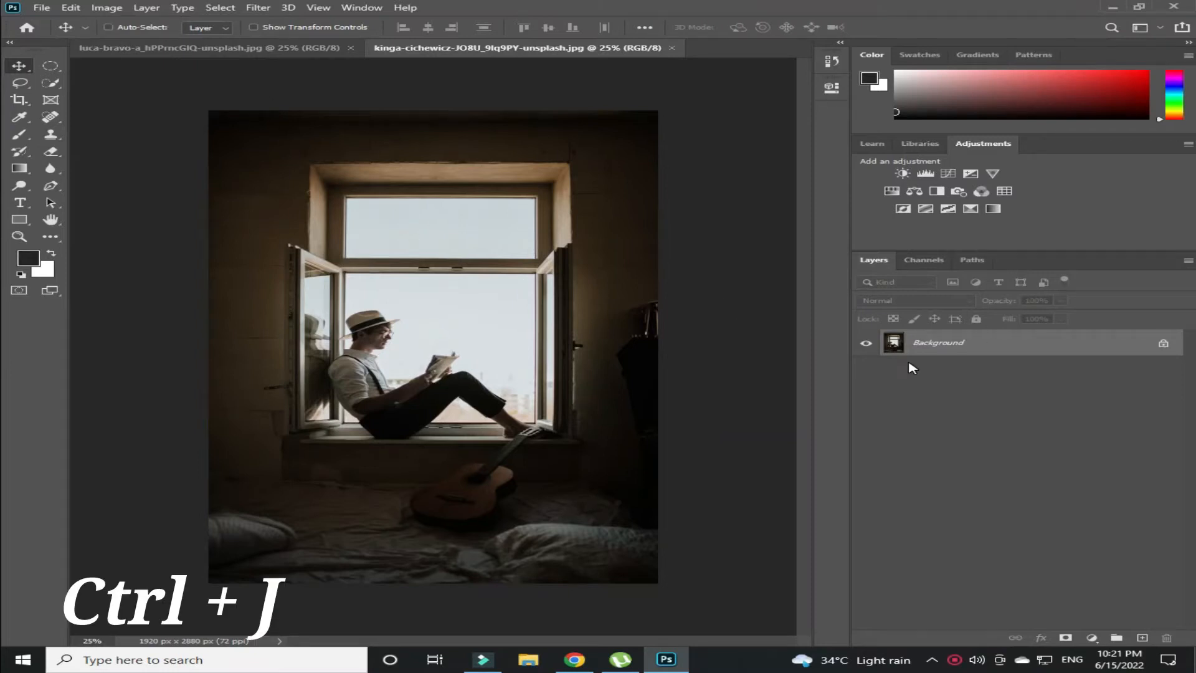
Step: Duplicate the background layer and select the sky in the upper and main window panes with the Quick Selection tool
key(ctrl+j)
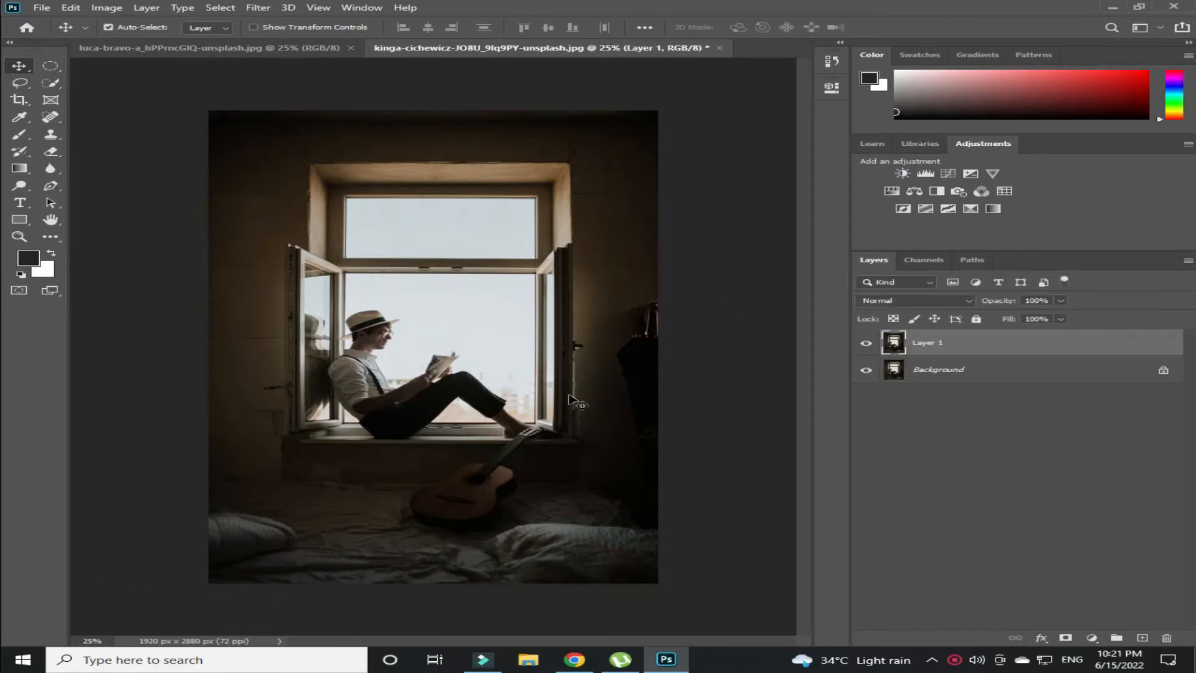
key(w)
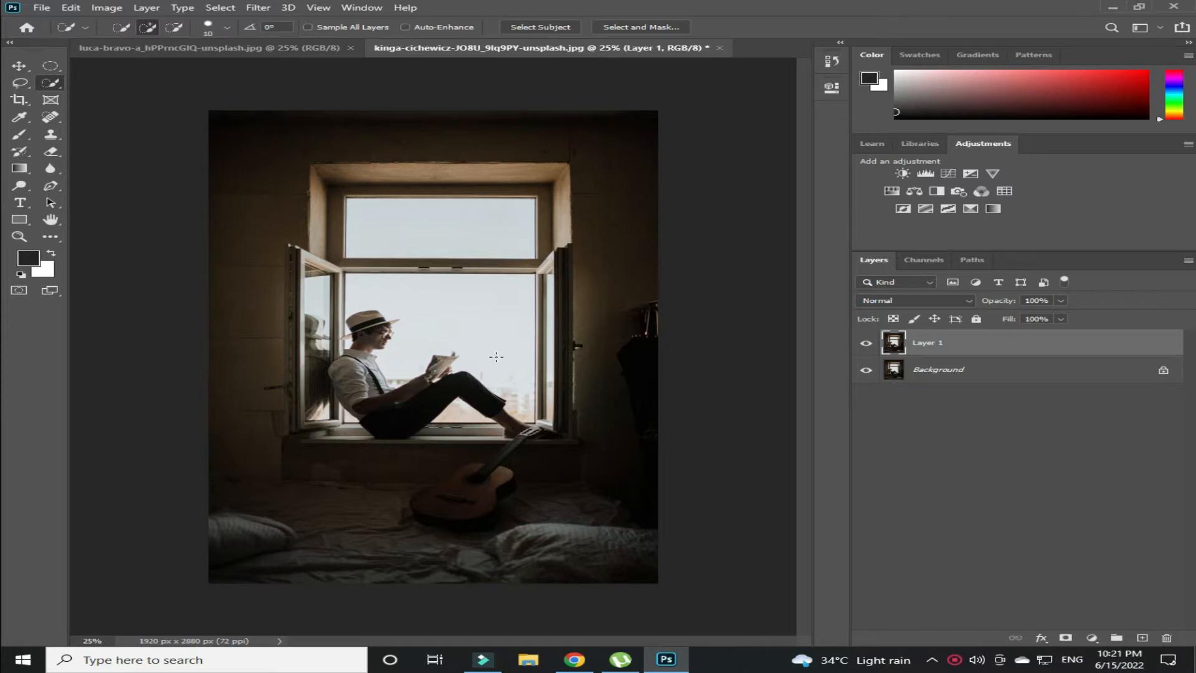
mouse_move(492, 346)
mouse_down()
mouse_move(450, 323)
mouse_move(438, 287)
mouse_move(479, 242)
mouse_move(421, 233)
mouse_up()
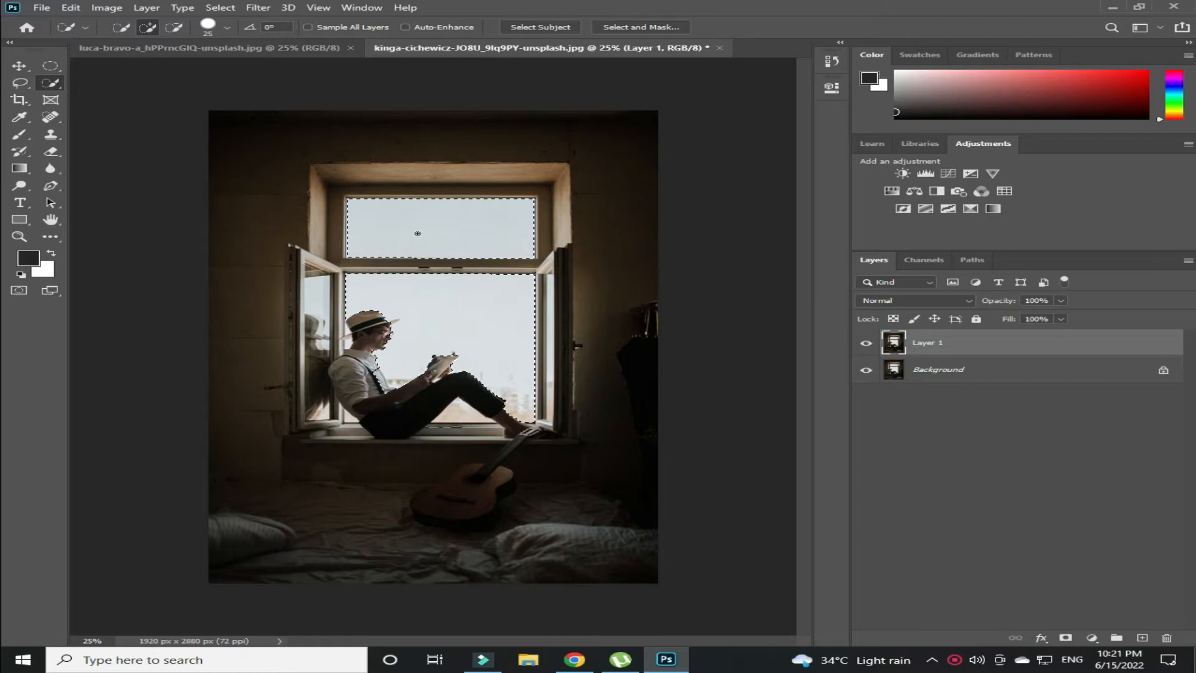
Step: Refine the sky selection around the man's face, collar and hat brim with a 15 px Quick Selection brush, excluding the brim
key(ctrl+1)
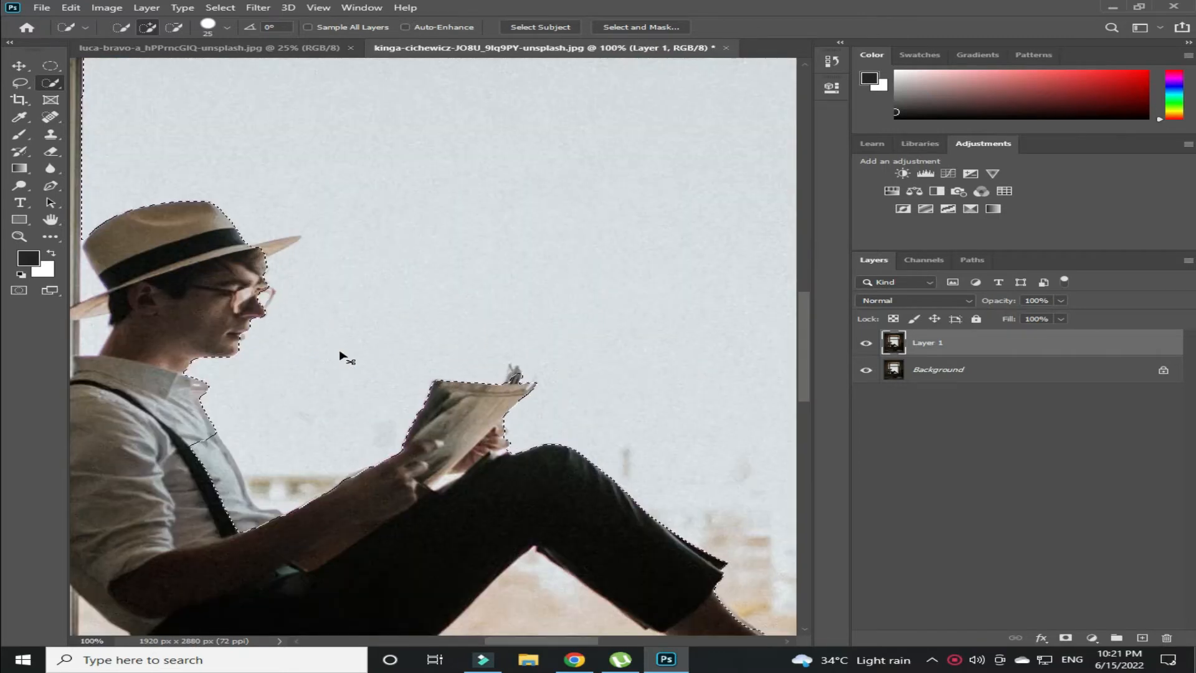
drag(339, 355, 686, 342)
click(438, 328)
key(bracketleft)
click(435, 274)
drag(537, 378, 439, 277)
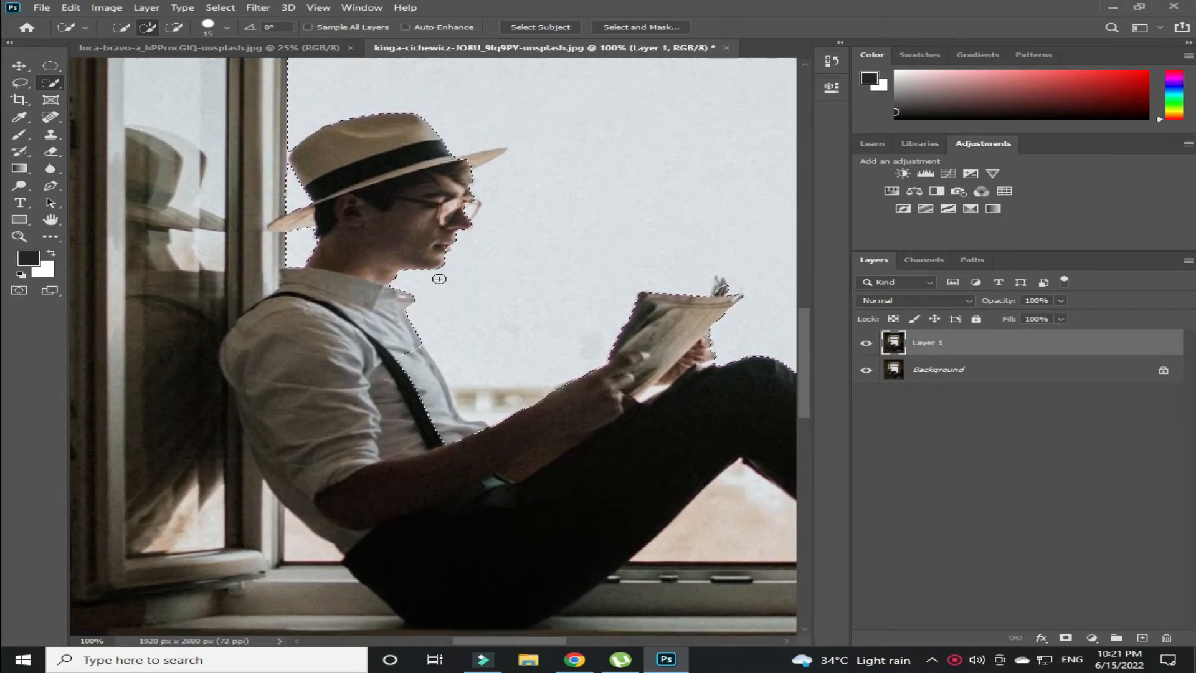
key(alt)
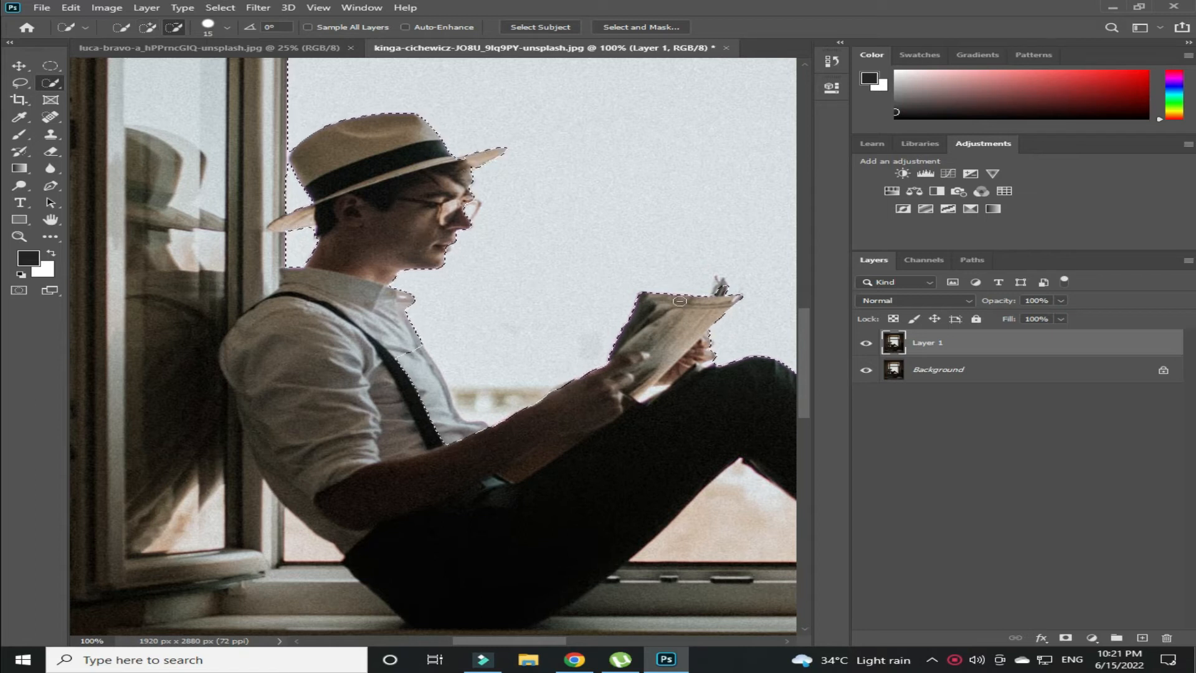
key(alt)
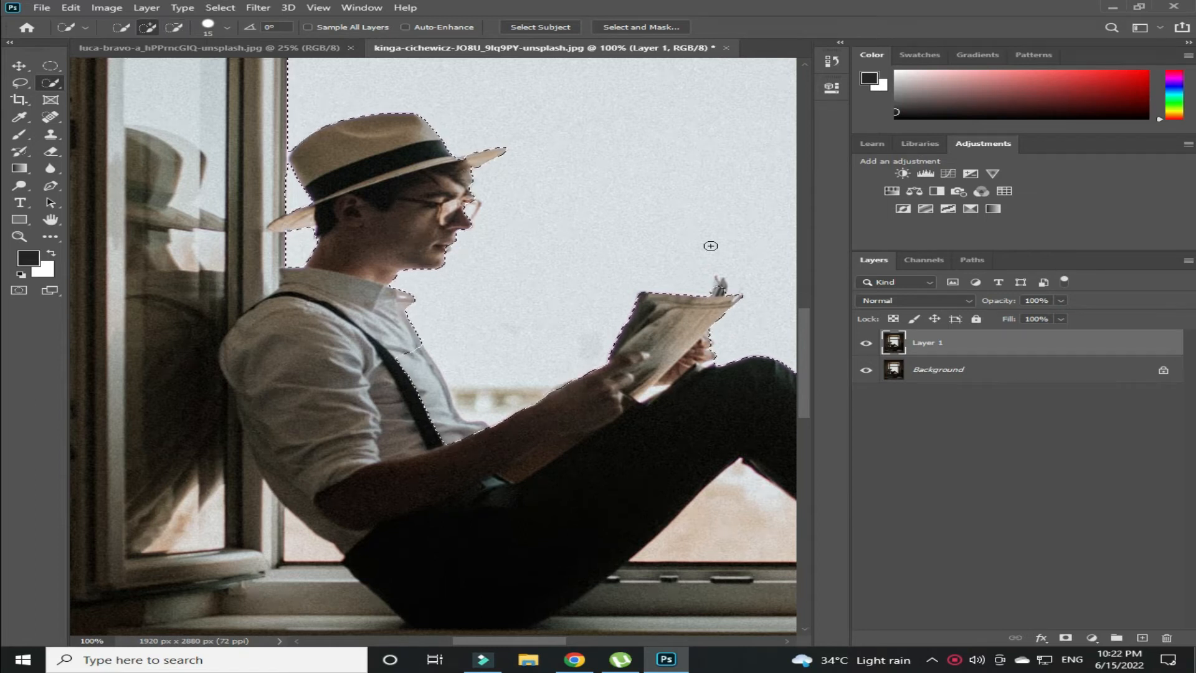
Step: Add the gap beneath the man's knees and the glass of the open sash beside his feet to the selection
scroll(520, 302, down, 3)
key(alt)
mouse_move(371, 329)
mouse_down()
mouse_move(362, 300)
mouse_move(328, 279)
mouse_up()
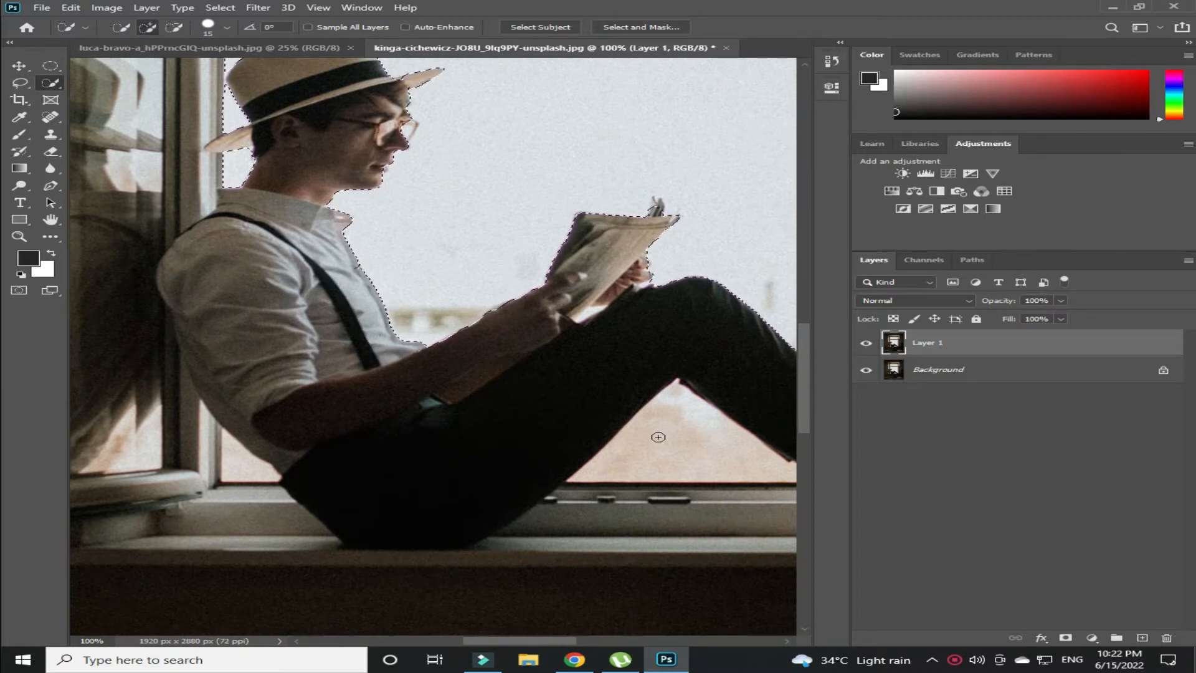
drag(353, 448, 55, 445)
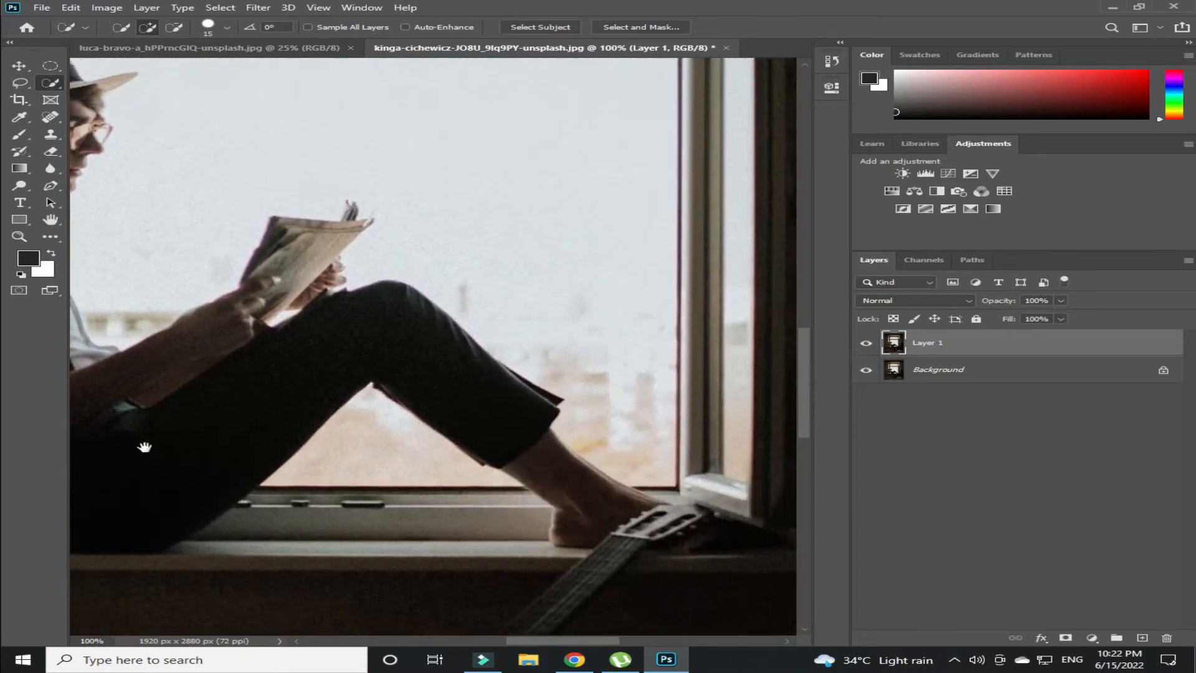
drag(498, 386, 498, 585)
click(713, 349)
drag(529, 406, 491, 224)
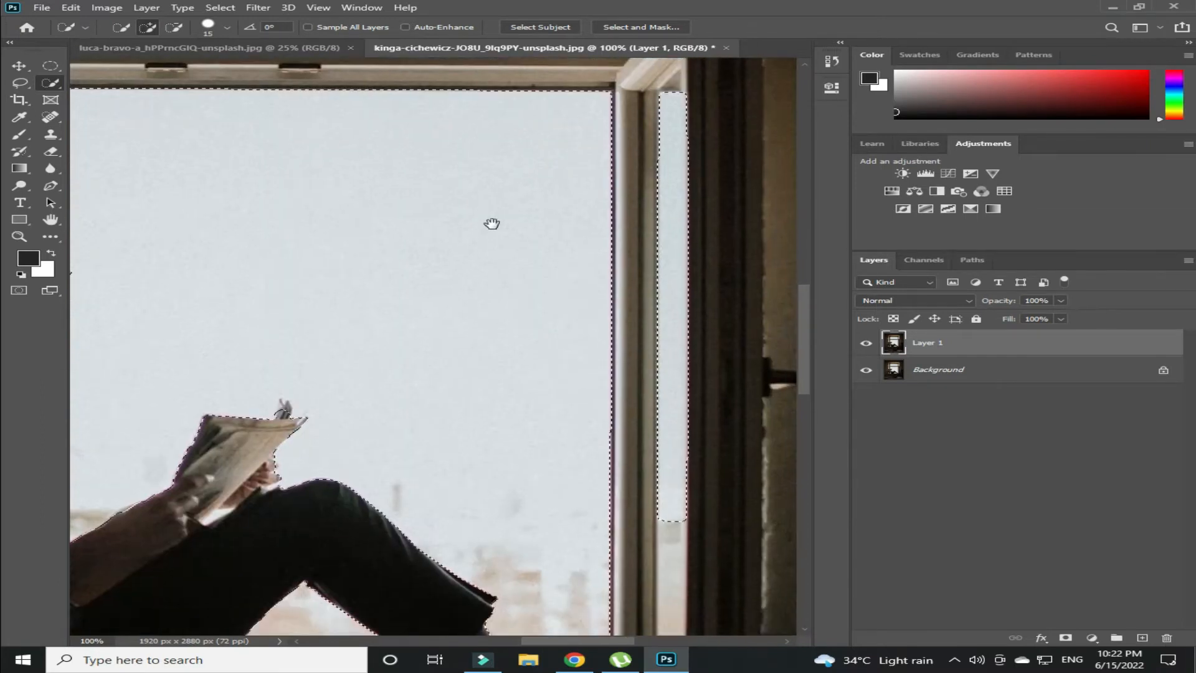
drag(495, 350, 462, 233)
drag(638, 419, 636, 478)
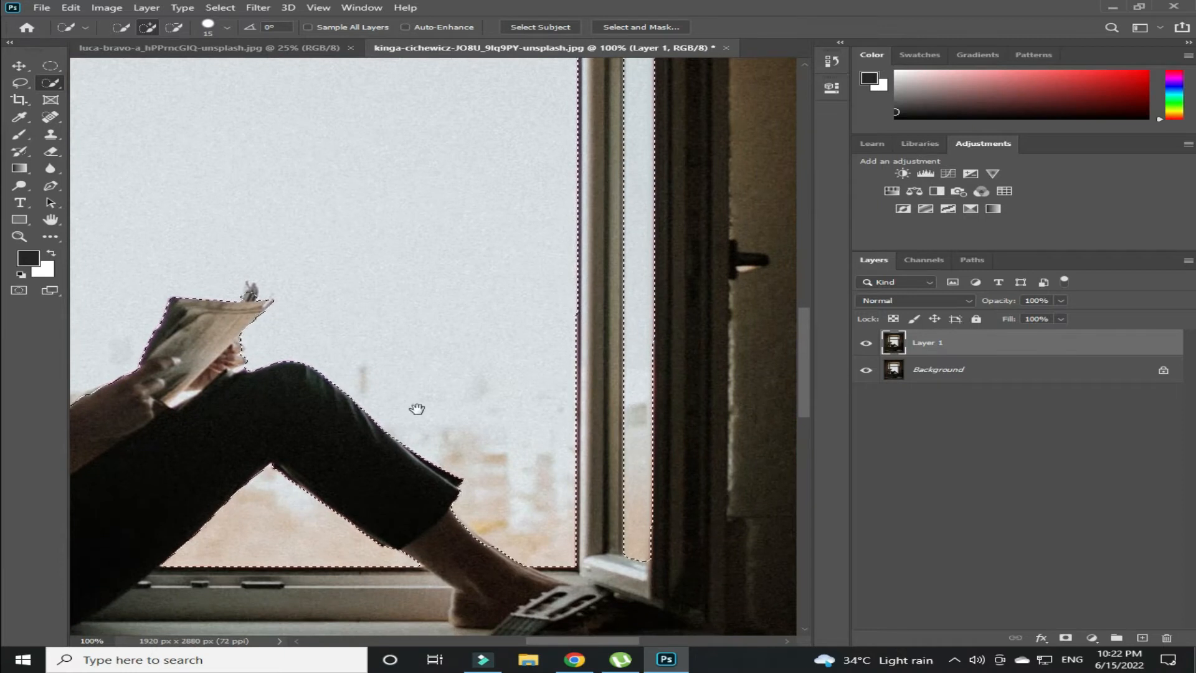
Step: Add the clear glass of the open sash behind the man's back to the selection, leaving out its frame and the hat reflection
drag(418, 411, 735, 414)
drag(309, 217, 355, 340)
drag(259, 170, 288, 170)
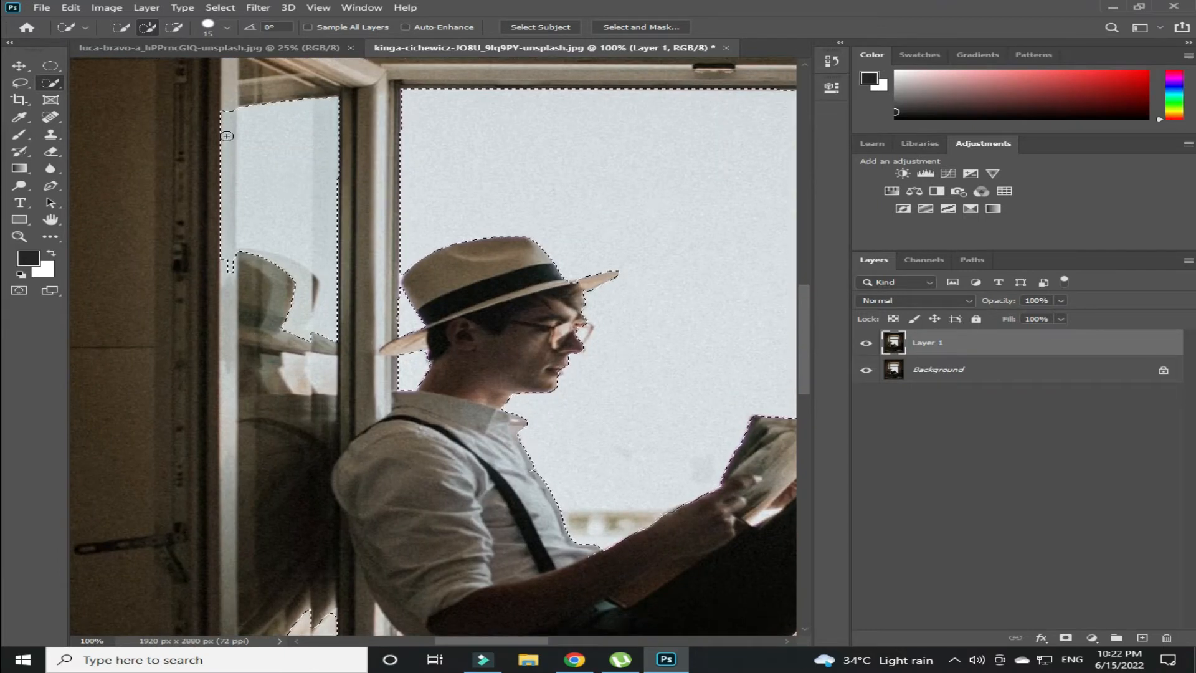
drag(229, 114, 229, 263)
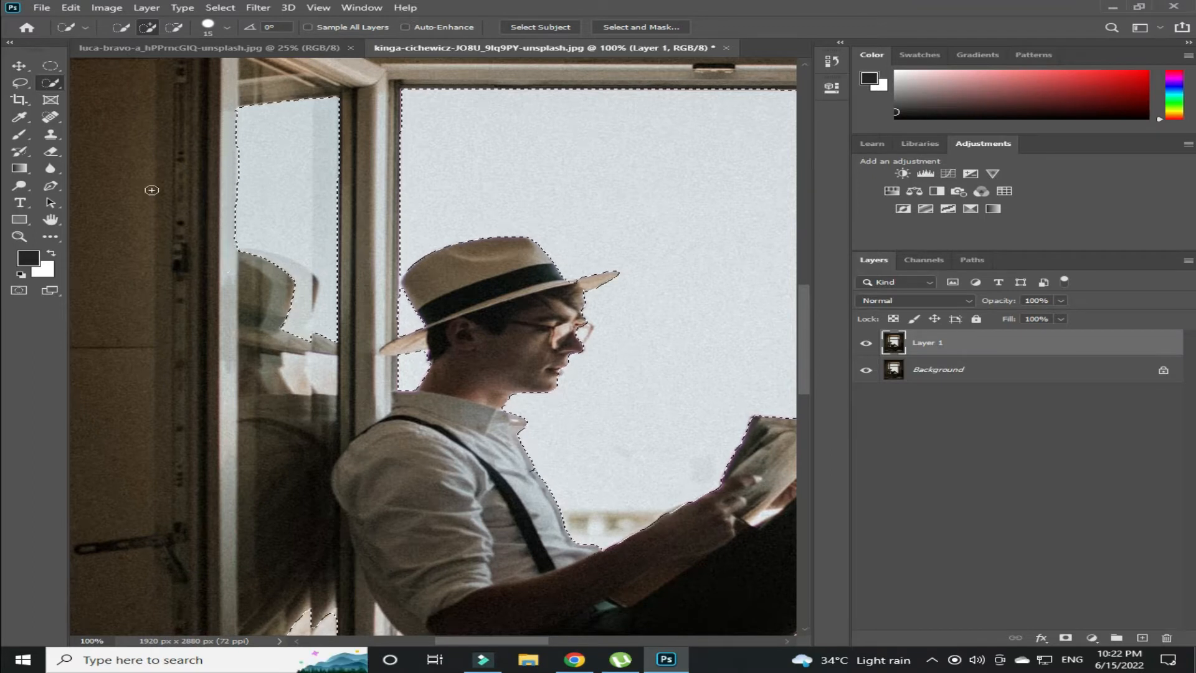
click(322, 376)
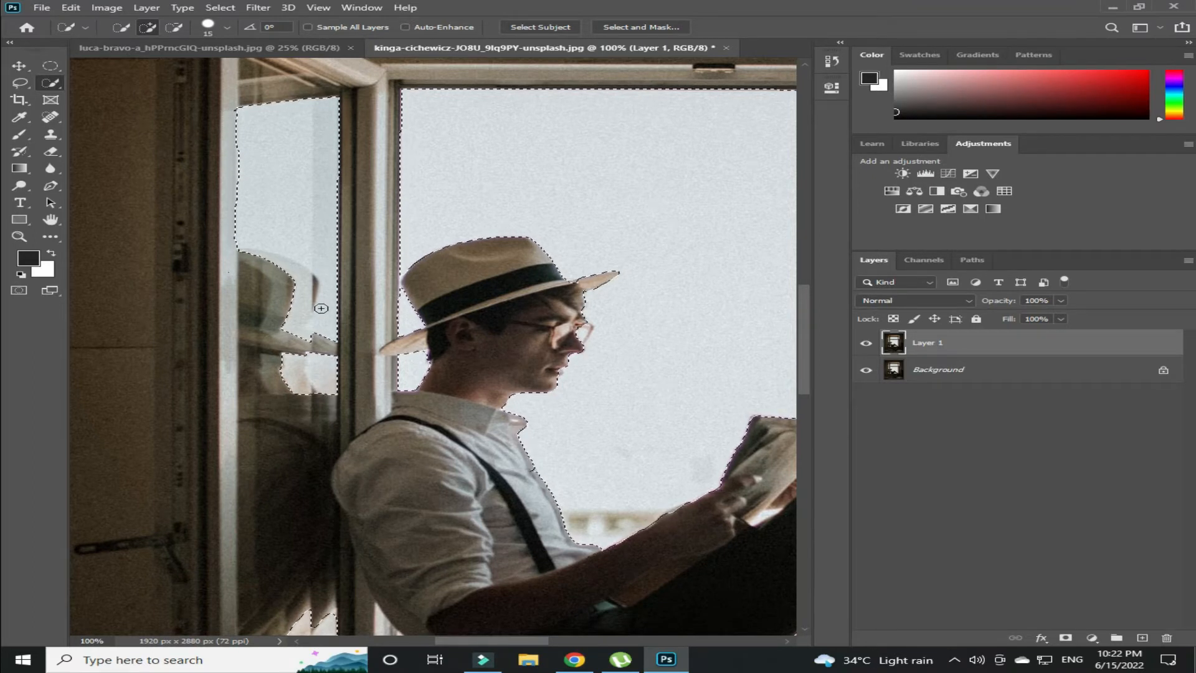
drag(329, 372, 288, 226)
Step: Cut the sky out of Layer 1 with an inverted layer mask made from the selection, and hide the Background layer
key(ctrl+0)
click(1065, 638)
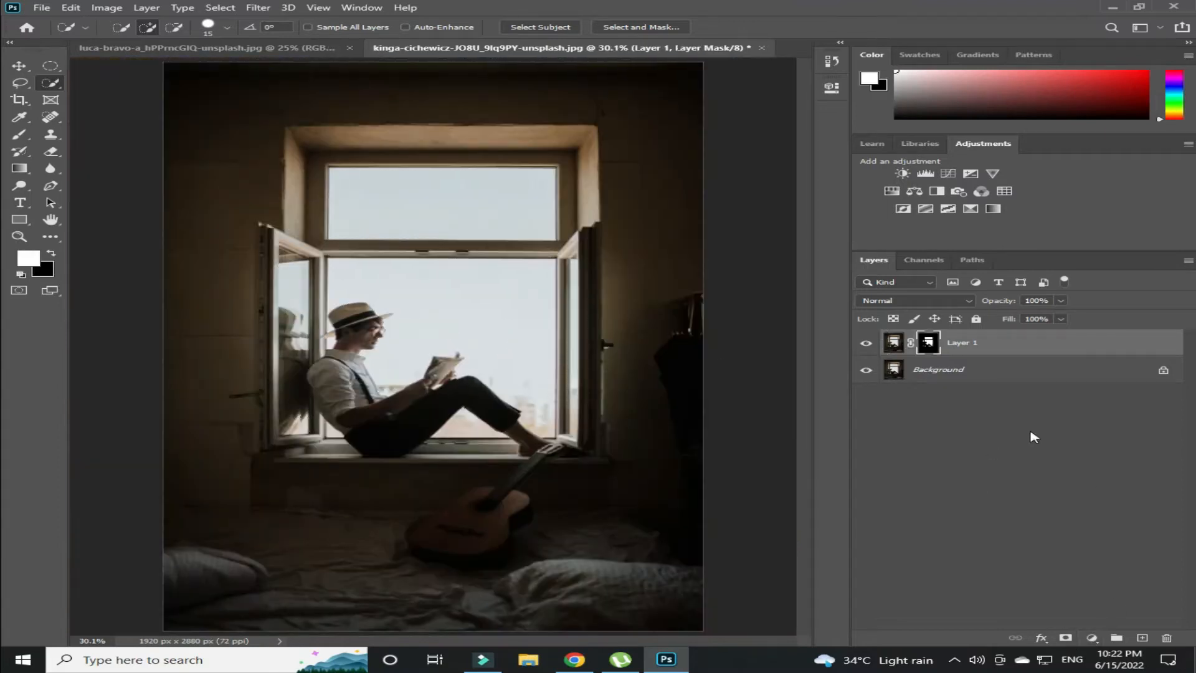
click(972, 377)
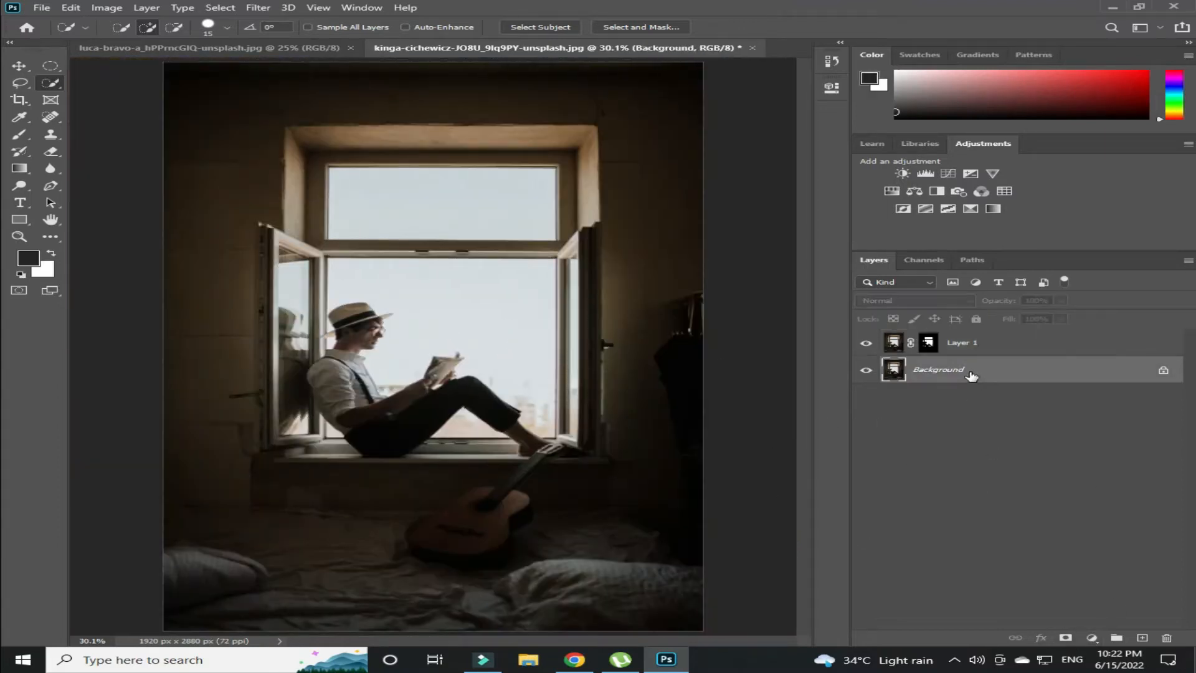
click(866, 370)
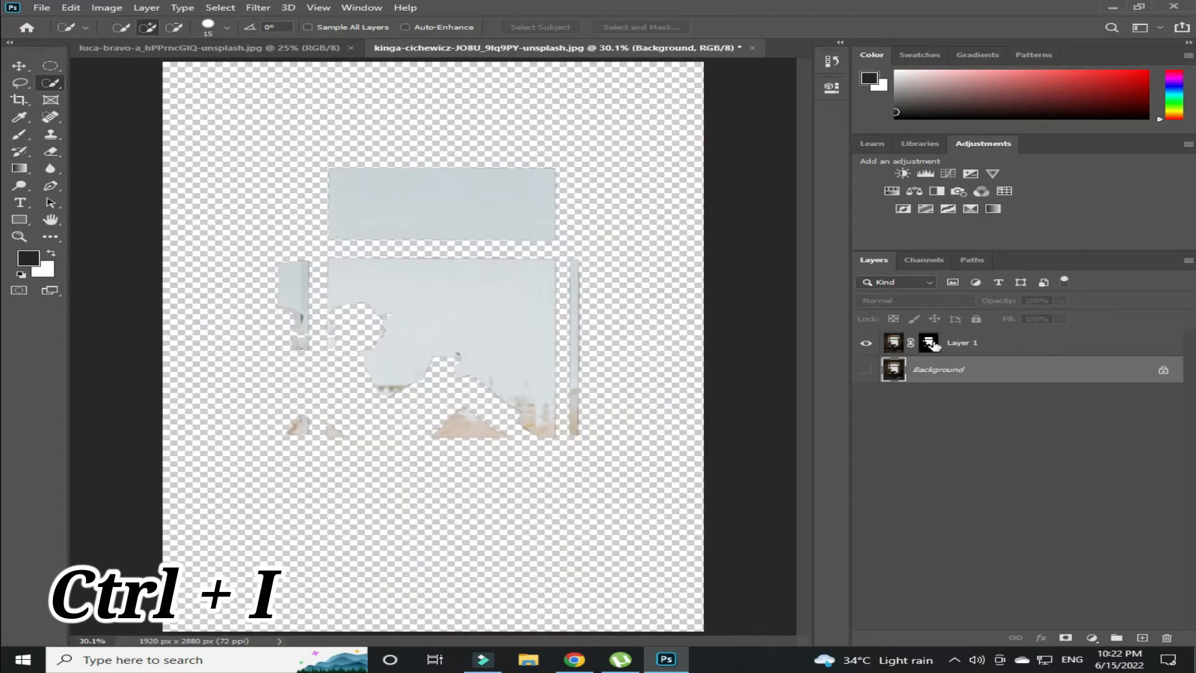
click(928, 342)
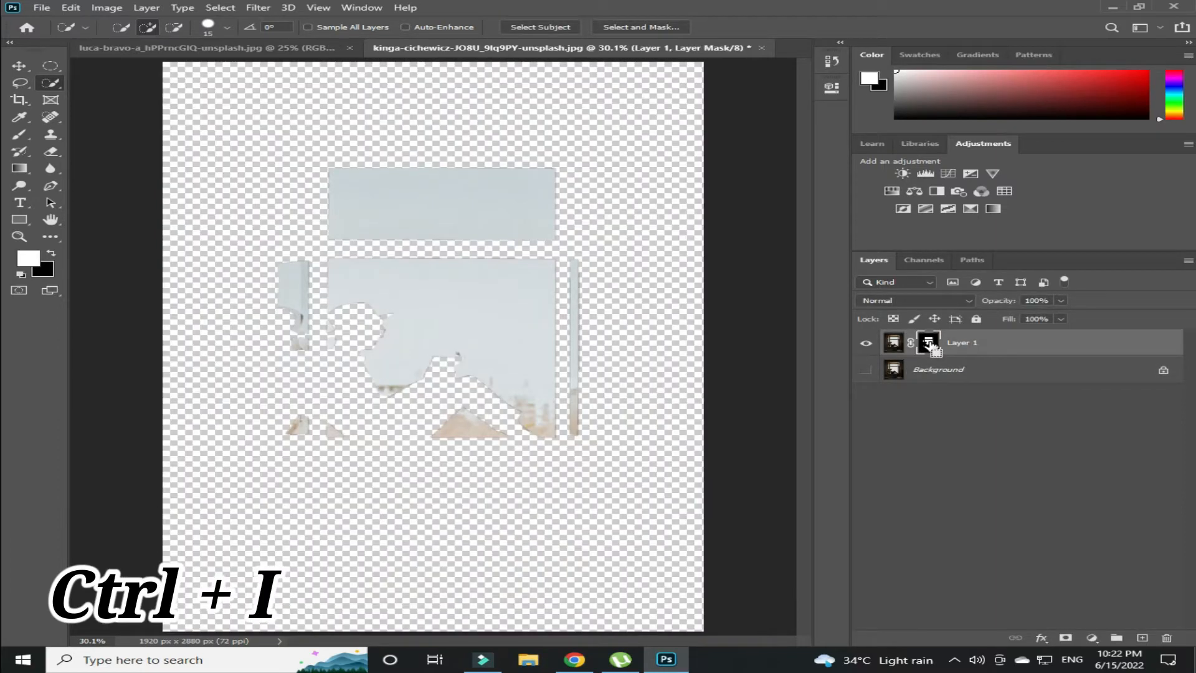
key(ctrl+i)
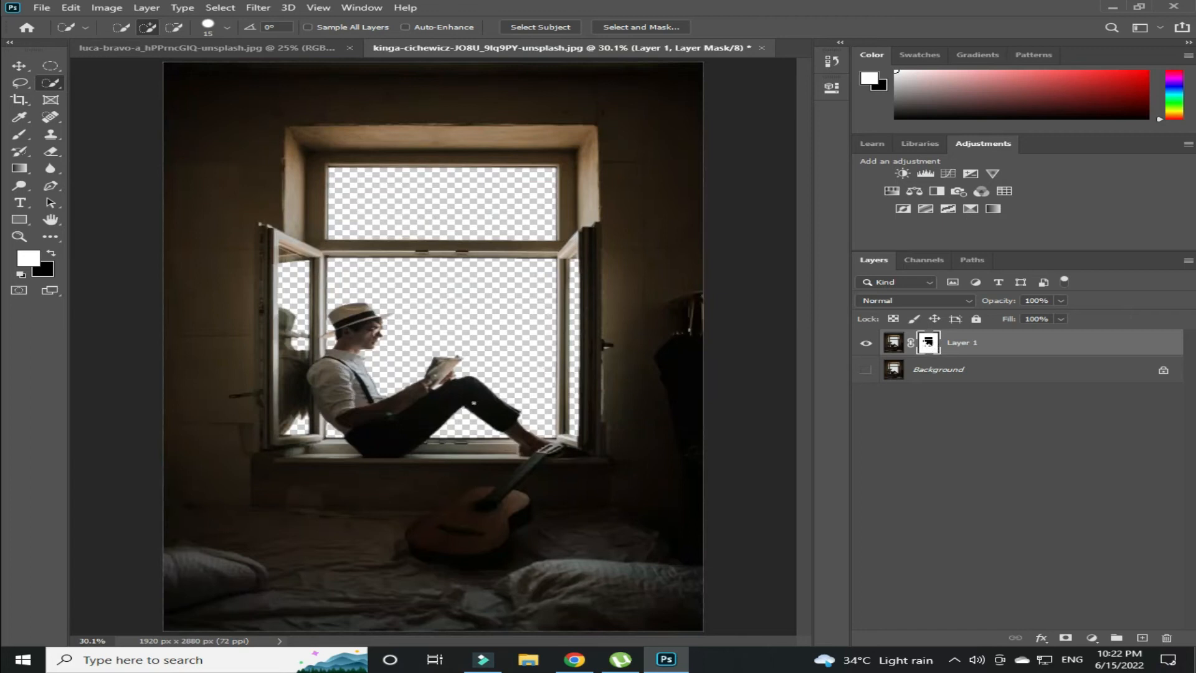
Step: Compare the cutout edges around the man's face and hat with the original photo at 200% zoom
key(v)
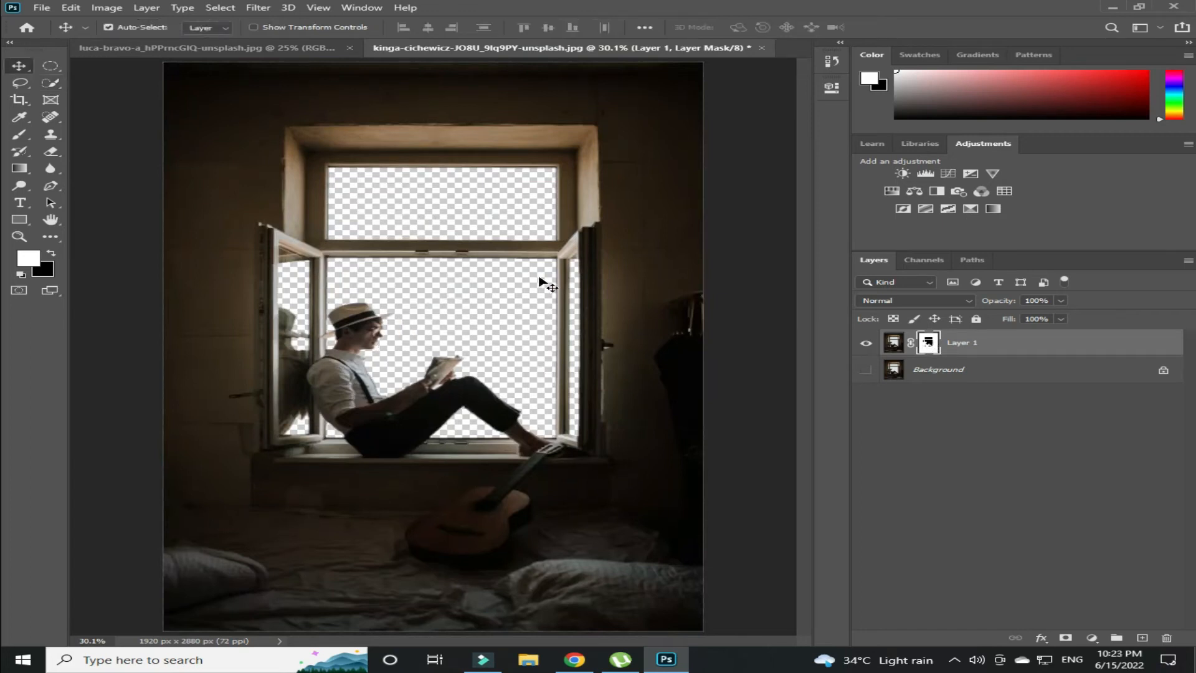
key(ctrl+plus)
key(ctrl+plus)
key(ctrl+plus)
key(ctrl+plus)
key(ctrl+plus)
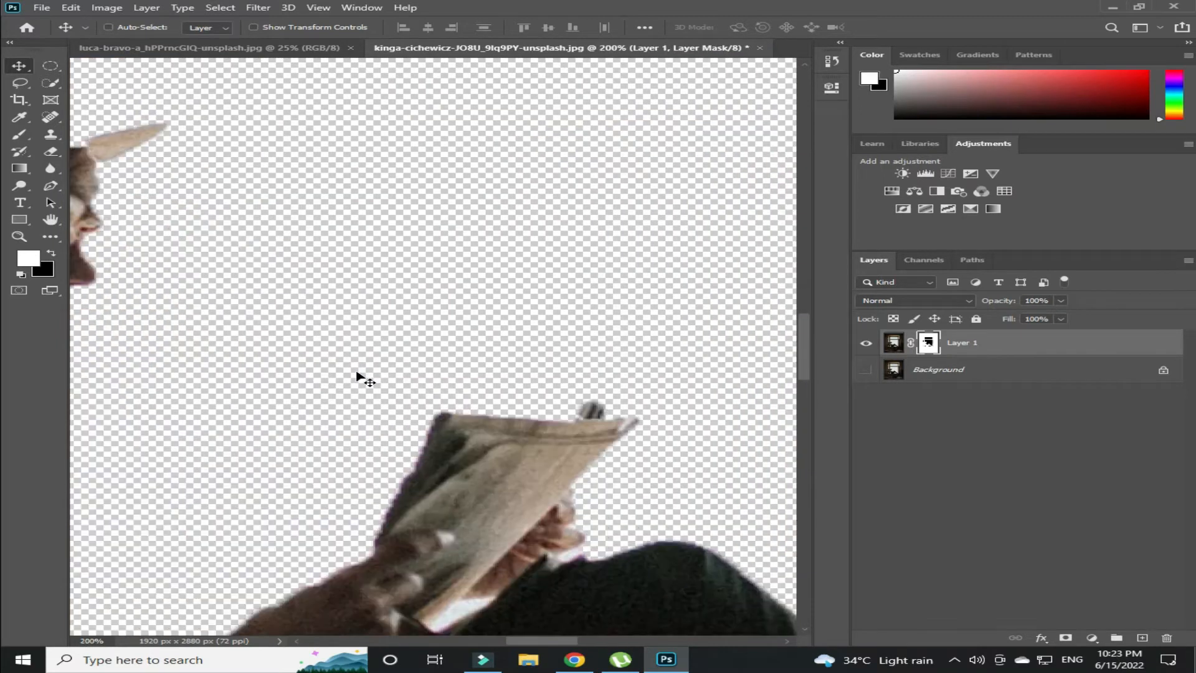
drag(355, 371, 707, 406)
click(866, 370)
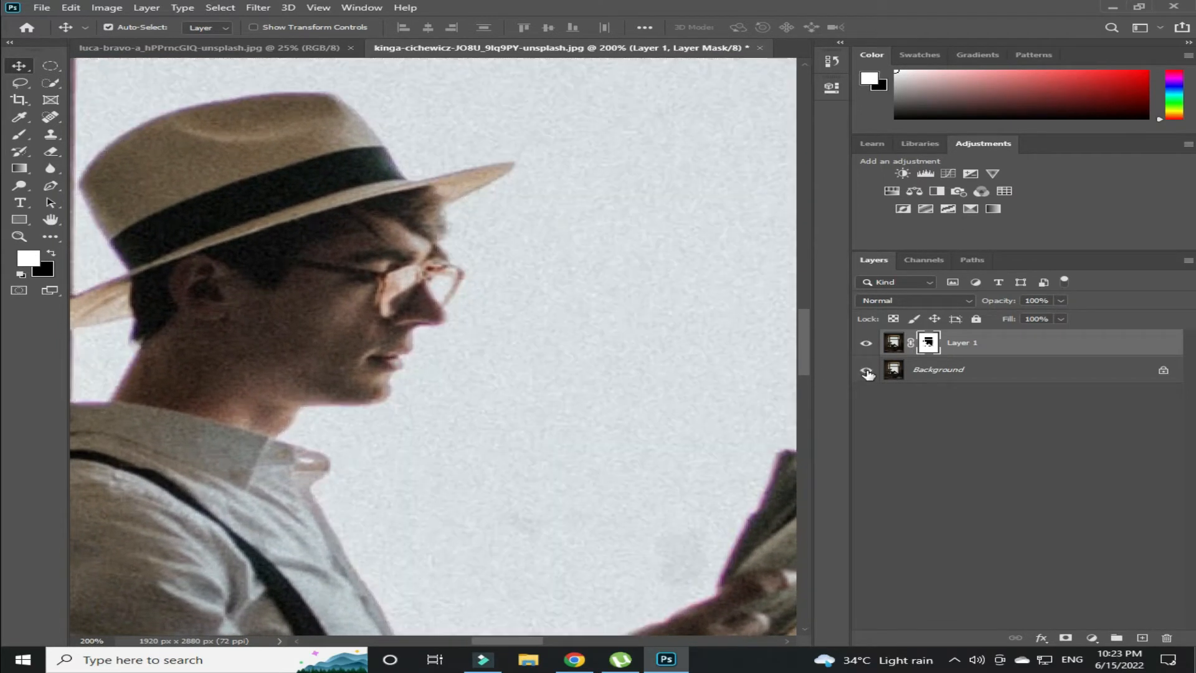
click(865, 370)
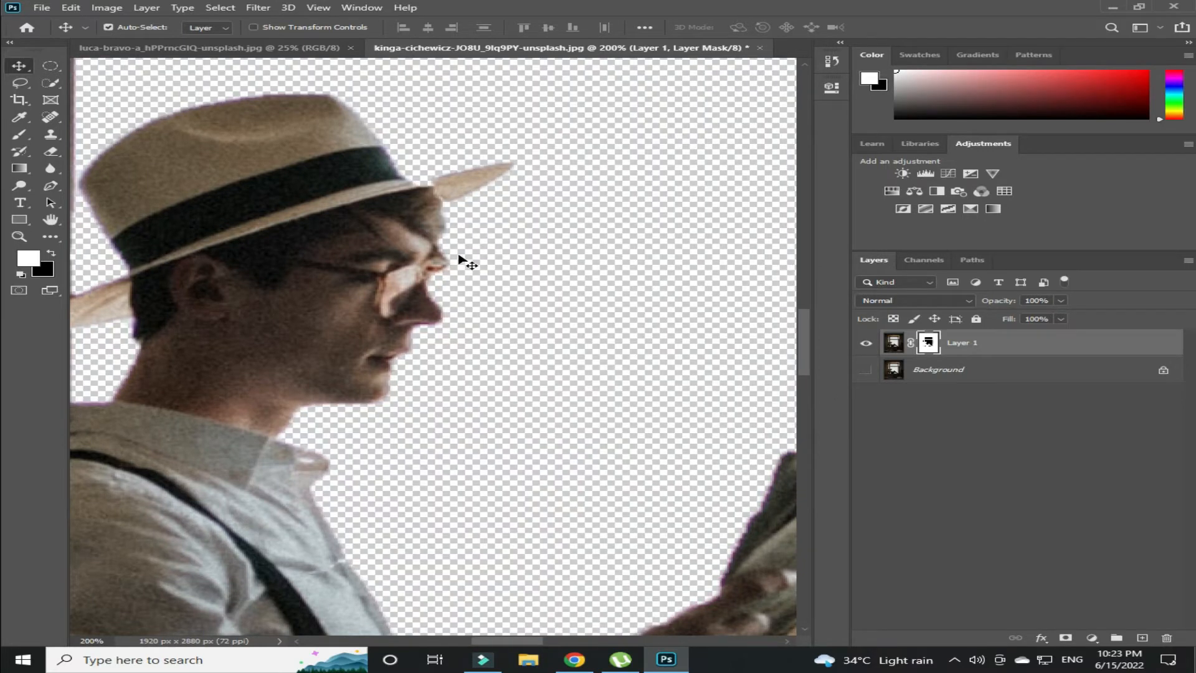
Step: Restore the missing front of the man's glasses by painting white on Layer 1's mask with a 25 px brush
click(894, 342)
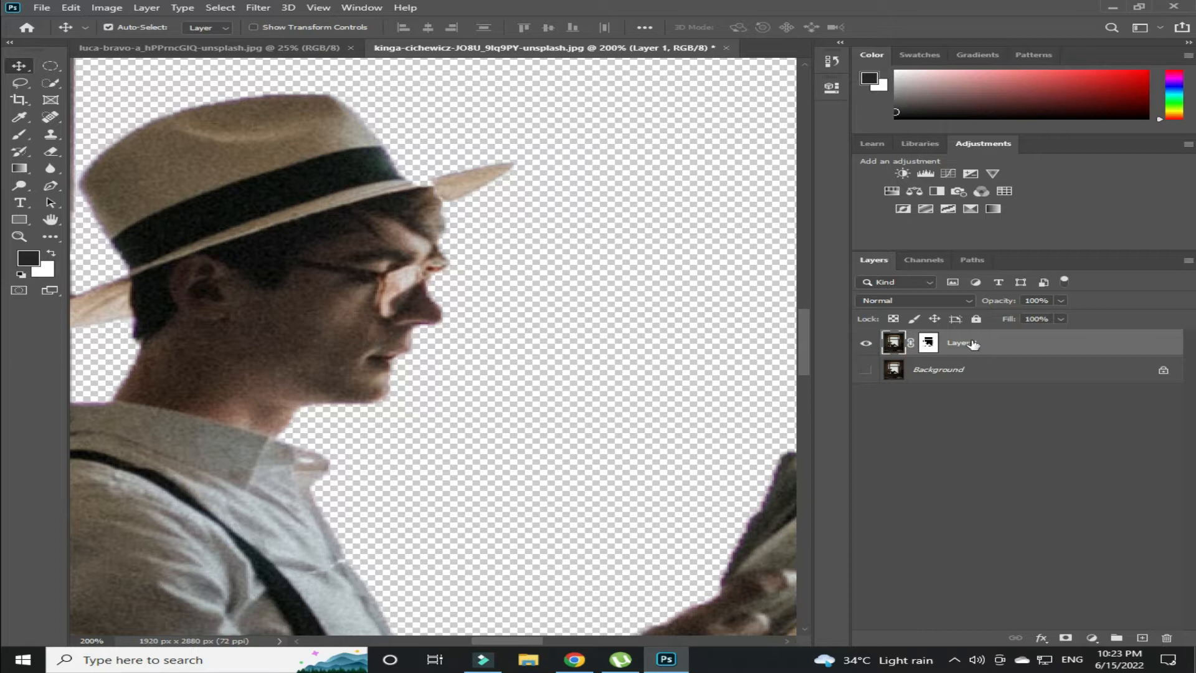
click(928, 341)
key(b)
key(bracketleft)
key(bracketleft)
key(bracketleft)
key(bracketleft)
key(bracketleft)
key(bracketleft)
key(bracketleft)
mouse_move(449, 276)
mouse_down()
mouse_move(455, 251)
mouse_move(459, 294)
mouse_up()
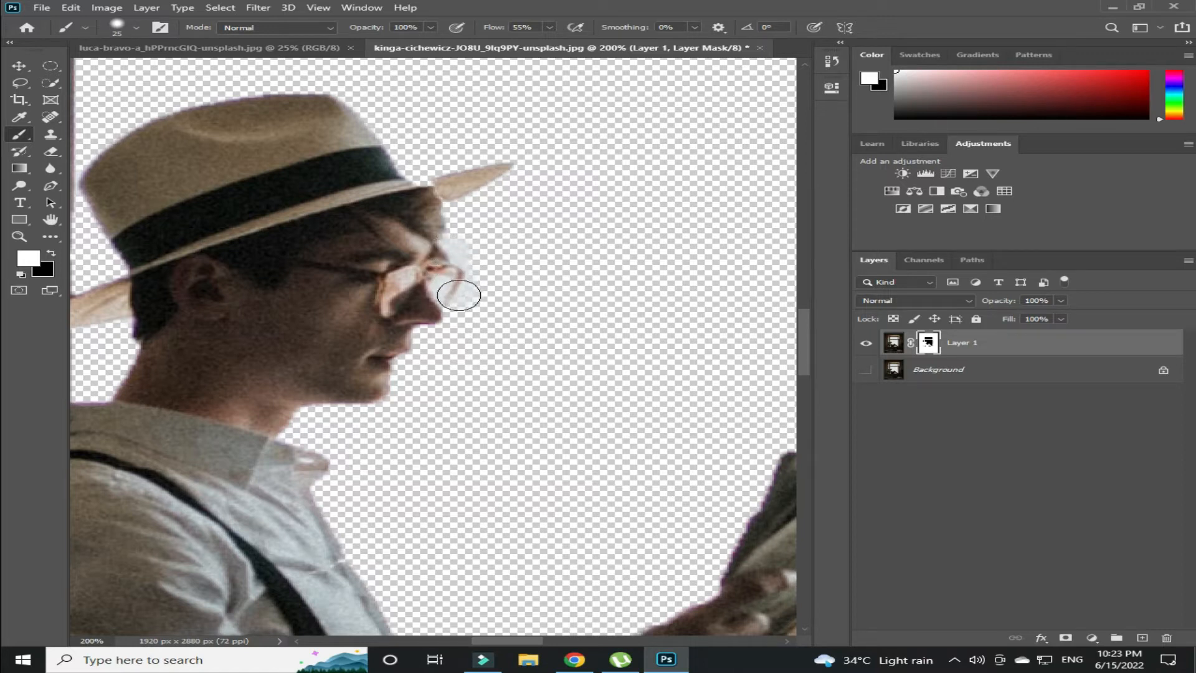
Step: Paint black on Layer 1's mask with a smaller brush to remove the leftover sky around the glasses
click(52, 254)
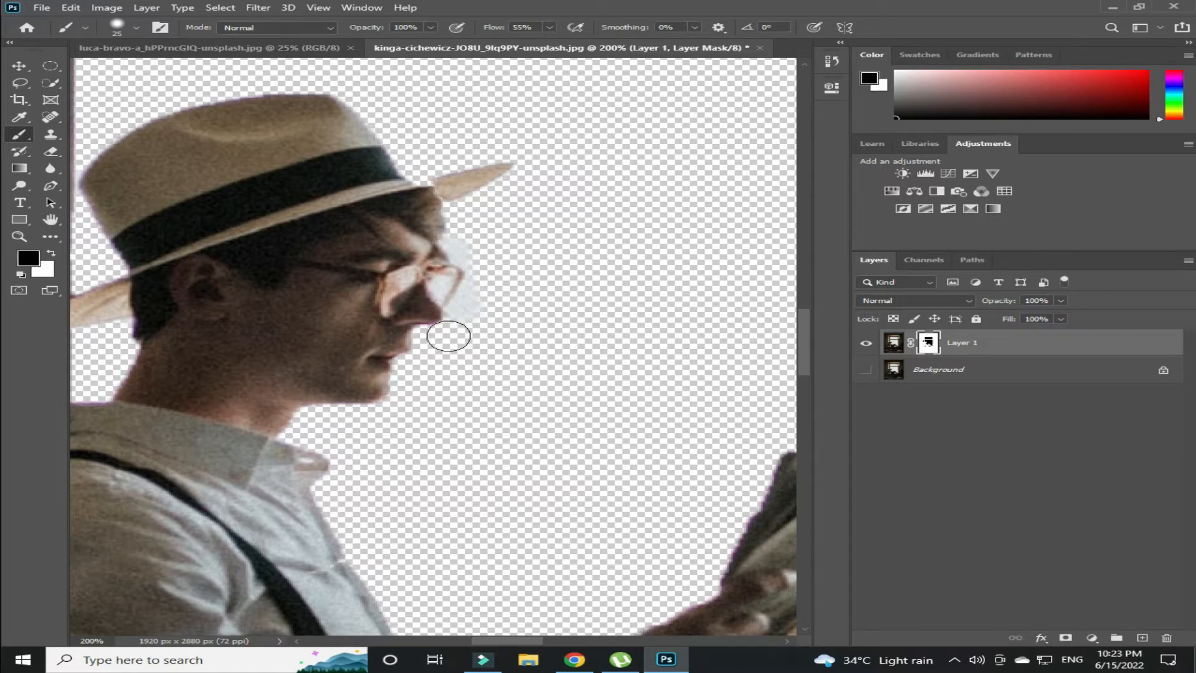
key(bracketleft)
key(bracketleft)
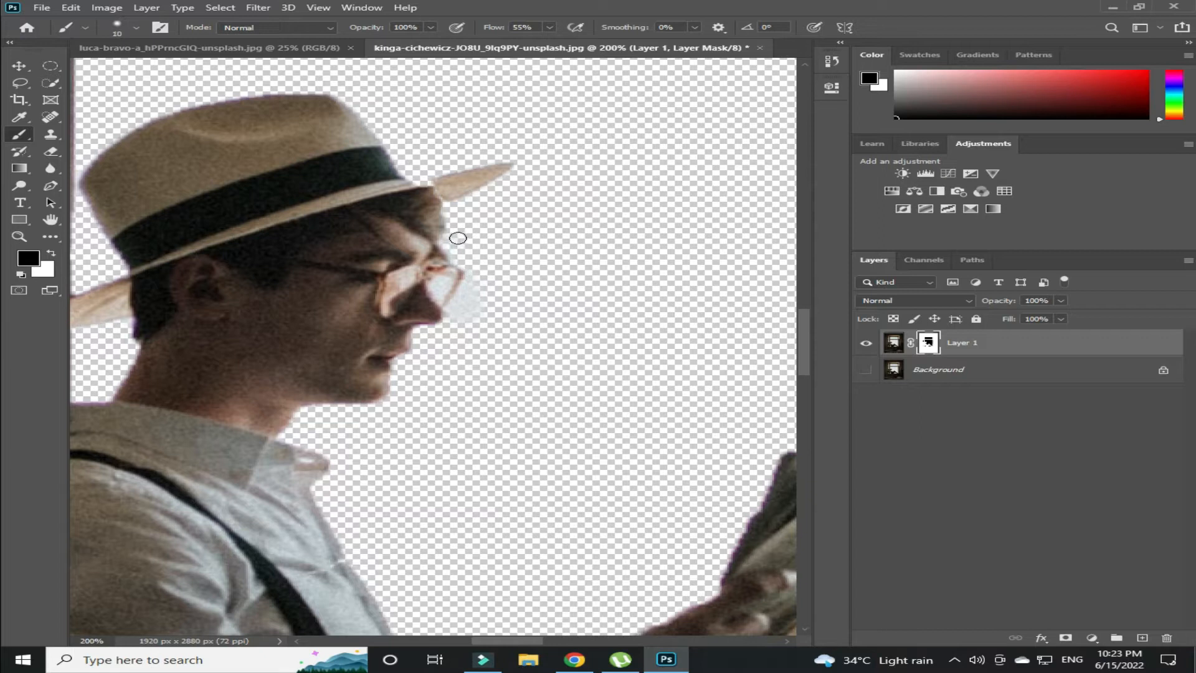
drag(471, 290, 479, 294)
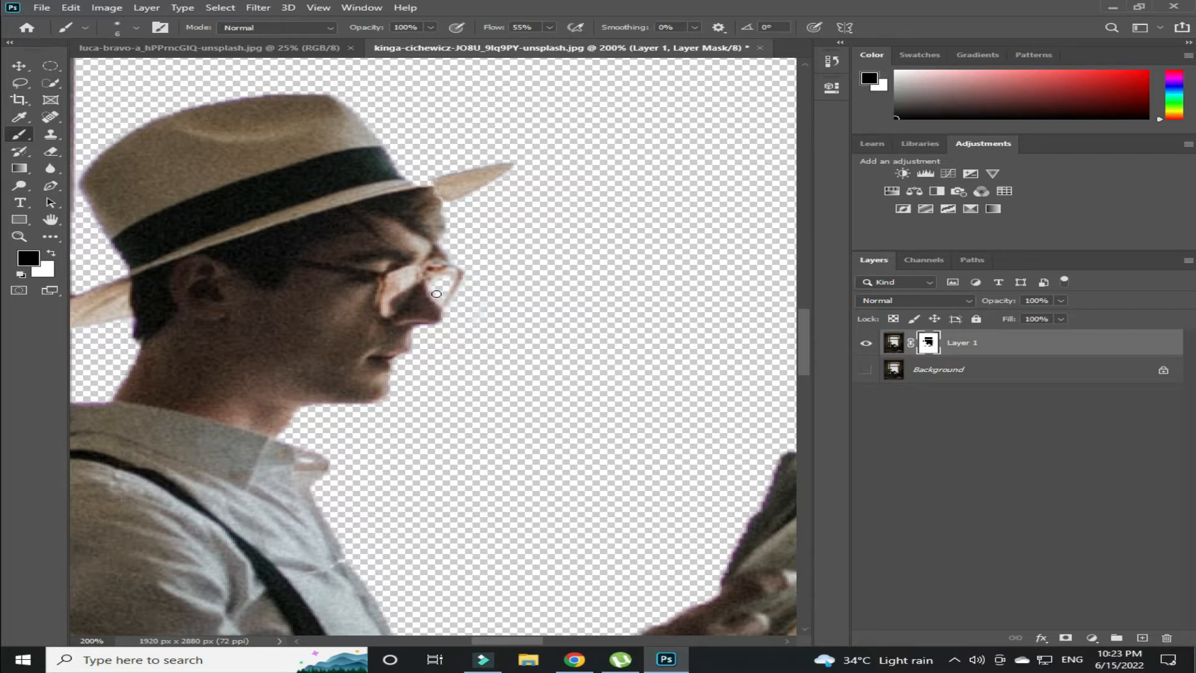
key(v)
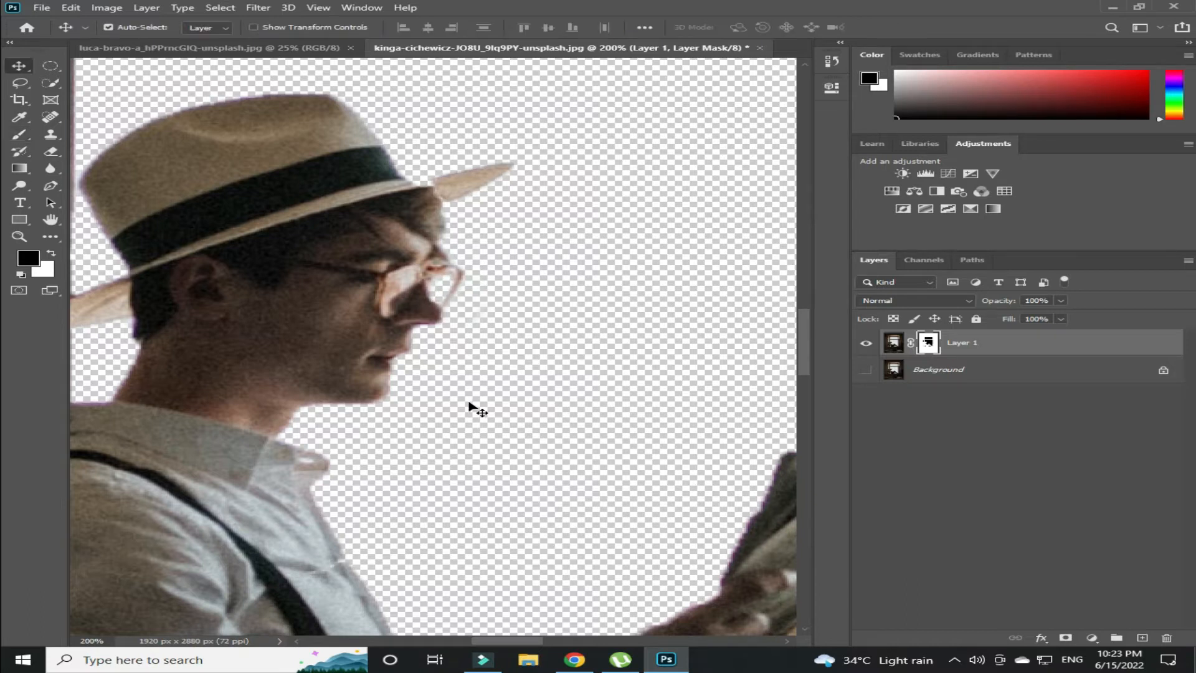
Step: Check the masked glasses against the original photo by toggling the Background layer's visibility
click(866, 370)
click(866, 370)
click(867, 370)
click(866, 370)
key(b)
key(x)
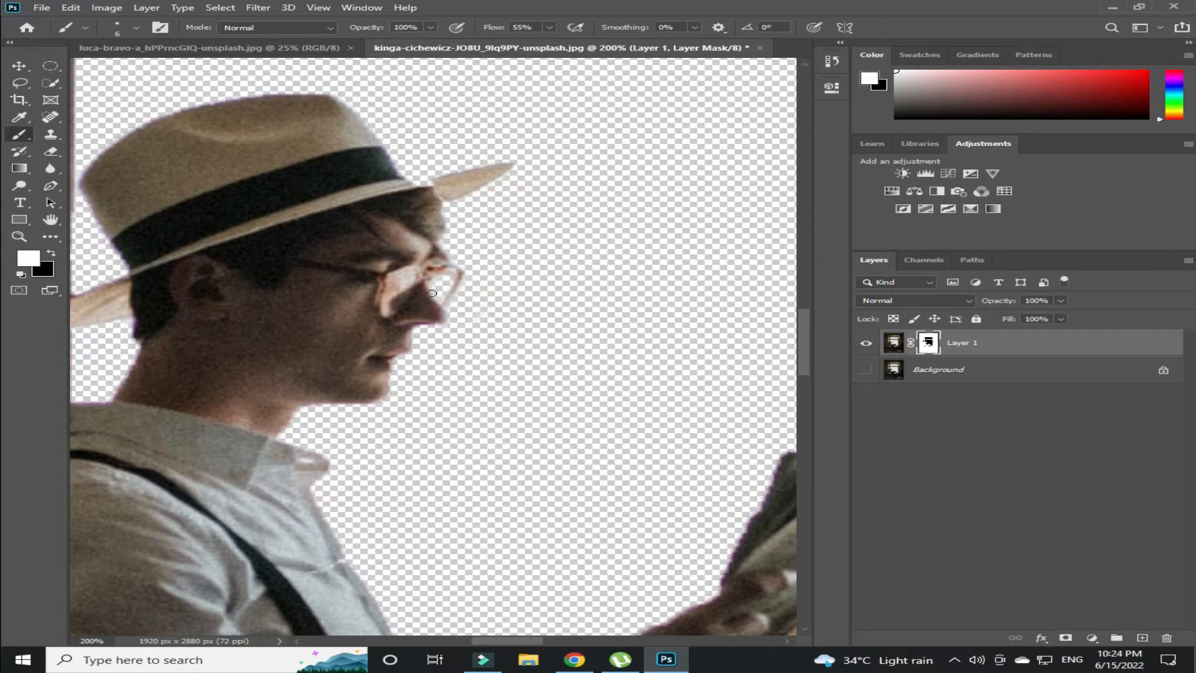
click(865, 371)
click(865, 371)
click(865, 371)
Step: Duplicate the night-sky photo's background layer in the luca-bravo document and bring the copy into the window photo
key(ctrl+0)
key(v)
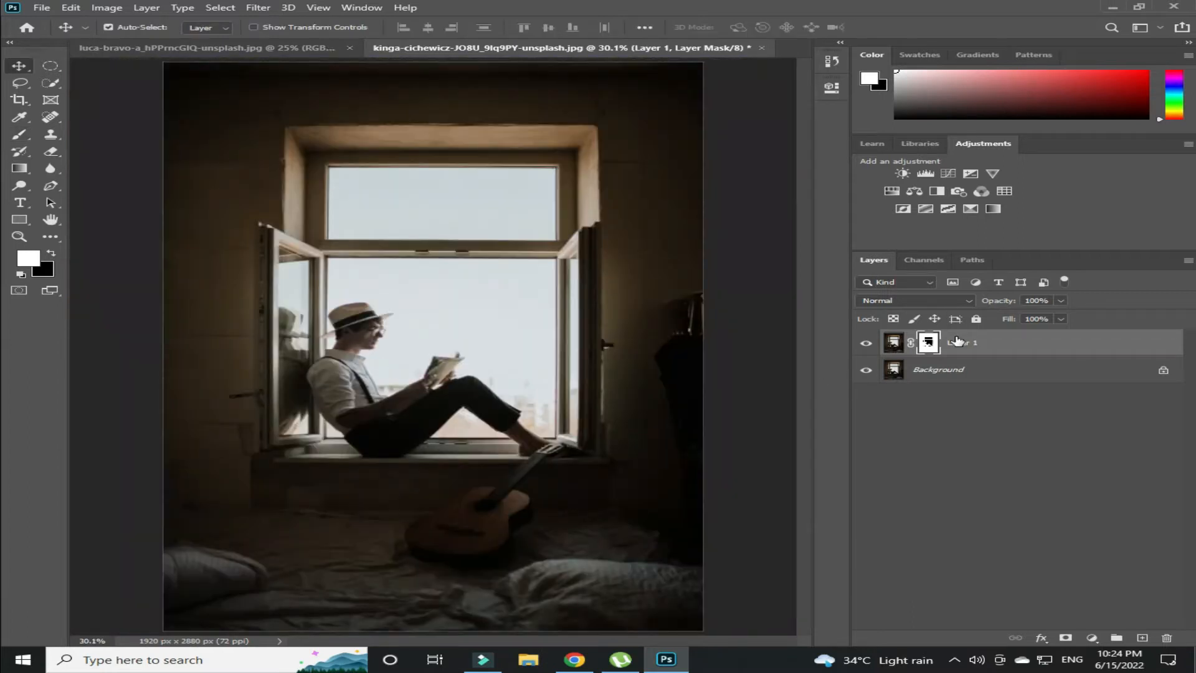
click(305, 52)
key(ctrl+j)
drag(485, 348, 517, 324)
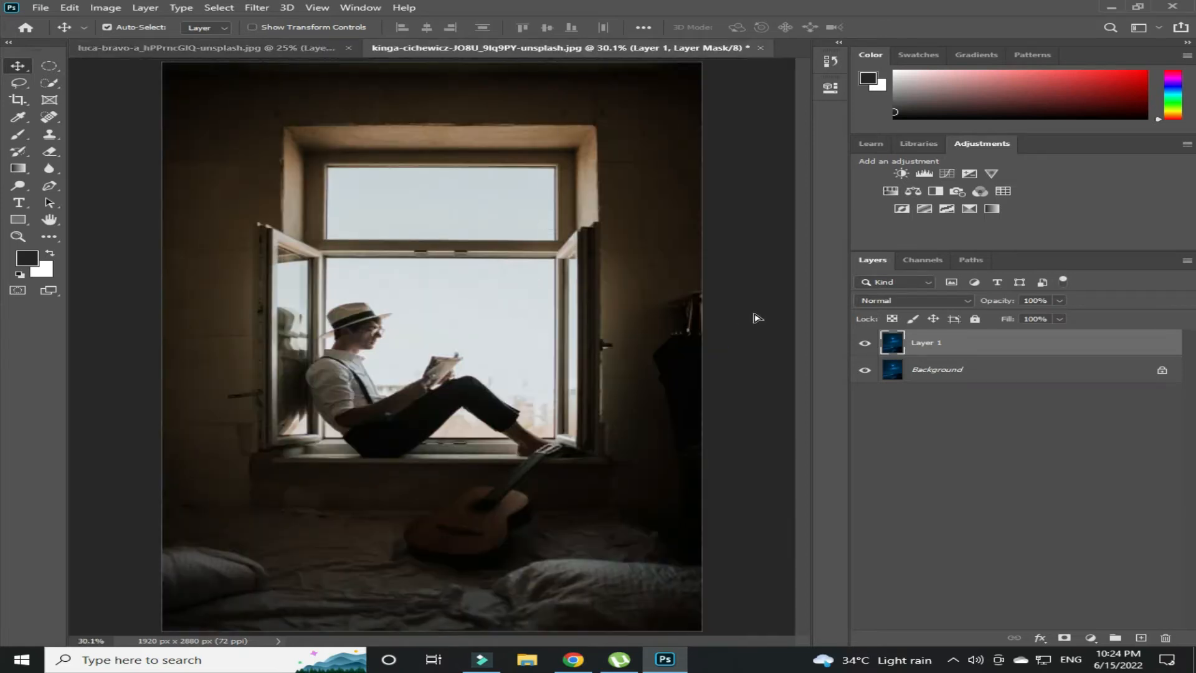
drag(756, 317, 775, 341)
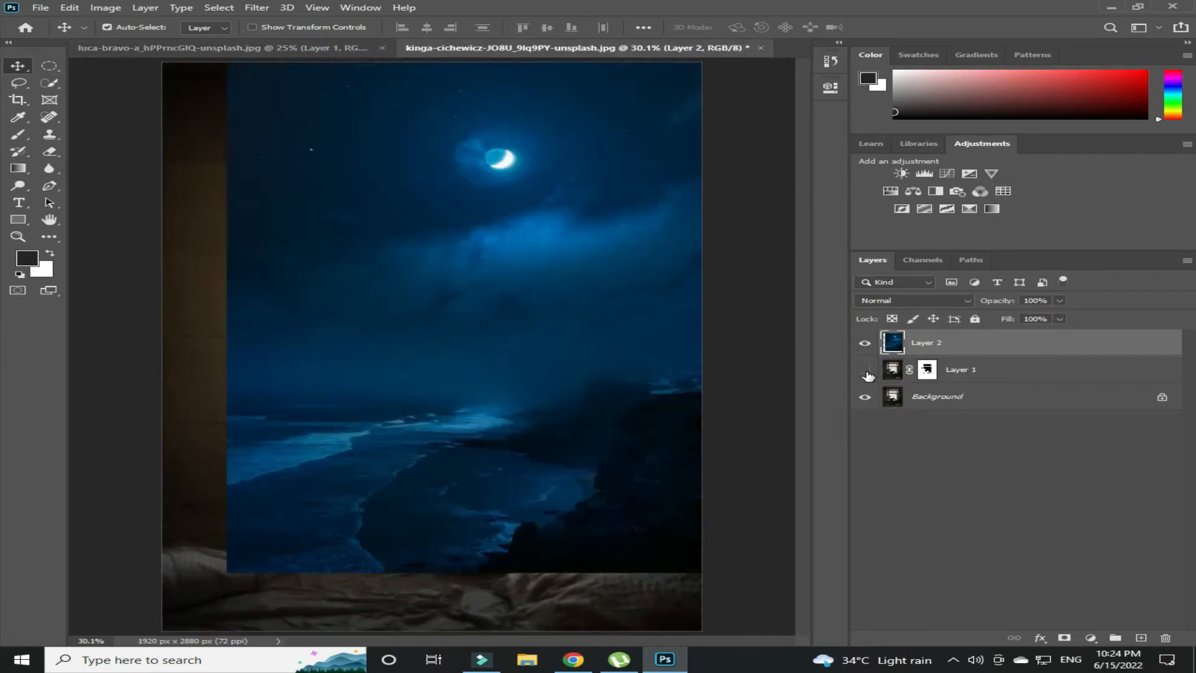
Step: Hide the Background layer, keep Layer 1 visible, and place the night-sky layer beneath Layer 1
click(865, 397)
click(864, 369)
drag(980, 348, 972, 385)
Step: Position the night-sky layer so the crescent moon sits in the main window opening just above the man's book
drag(464, 352, 398, 489)
drag(437, 338, 436, 352)
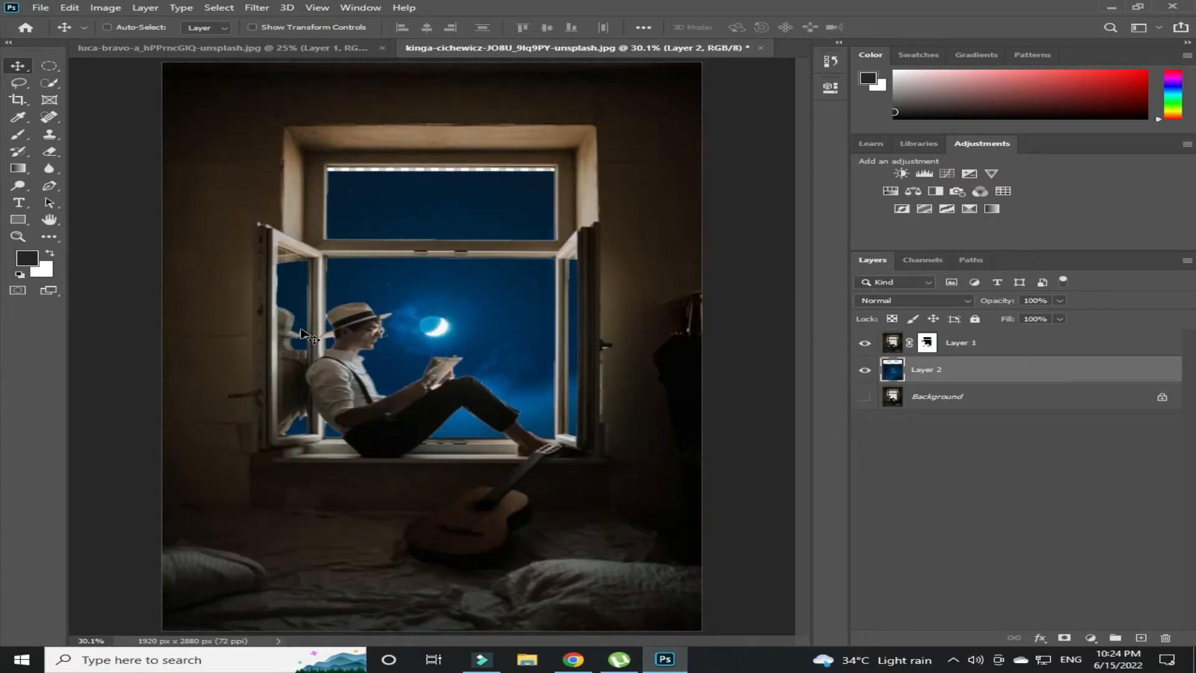
scroll(306, 335, up, 3)
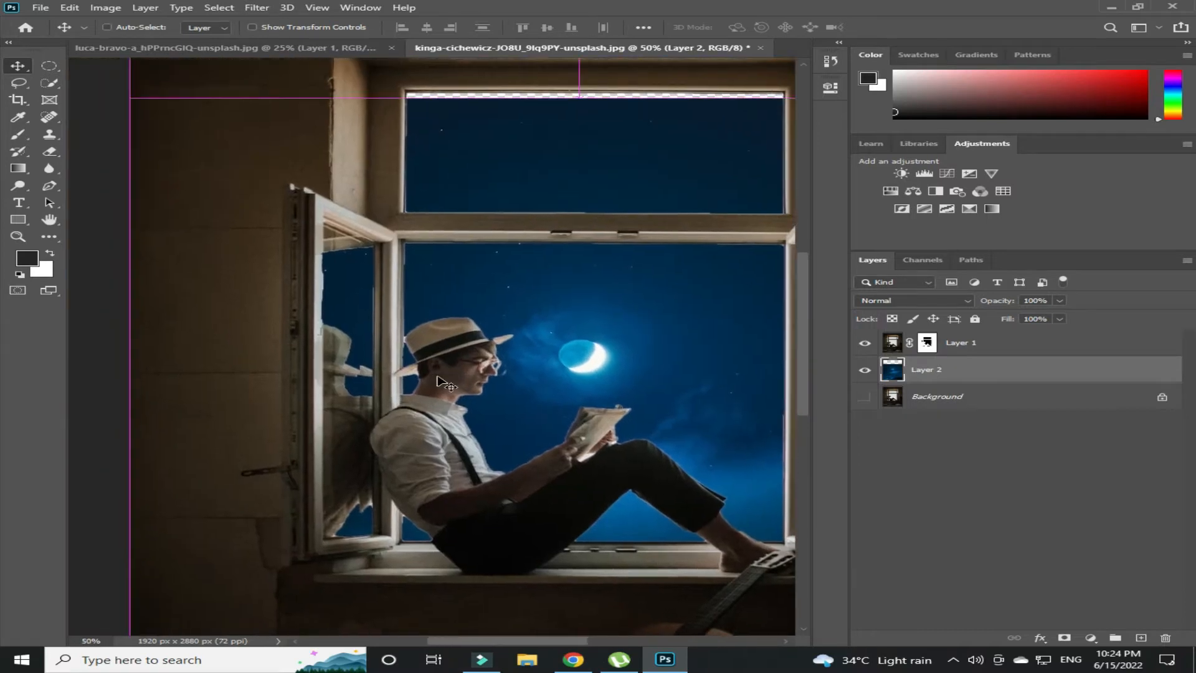
Step: Touch up Layer 1's mask along the edges of the man and the window opening, painting black with a 6 px brush
scroll(438, 378, up, 2)
key(b)
key(x)
click(927, 342)
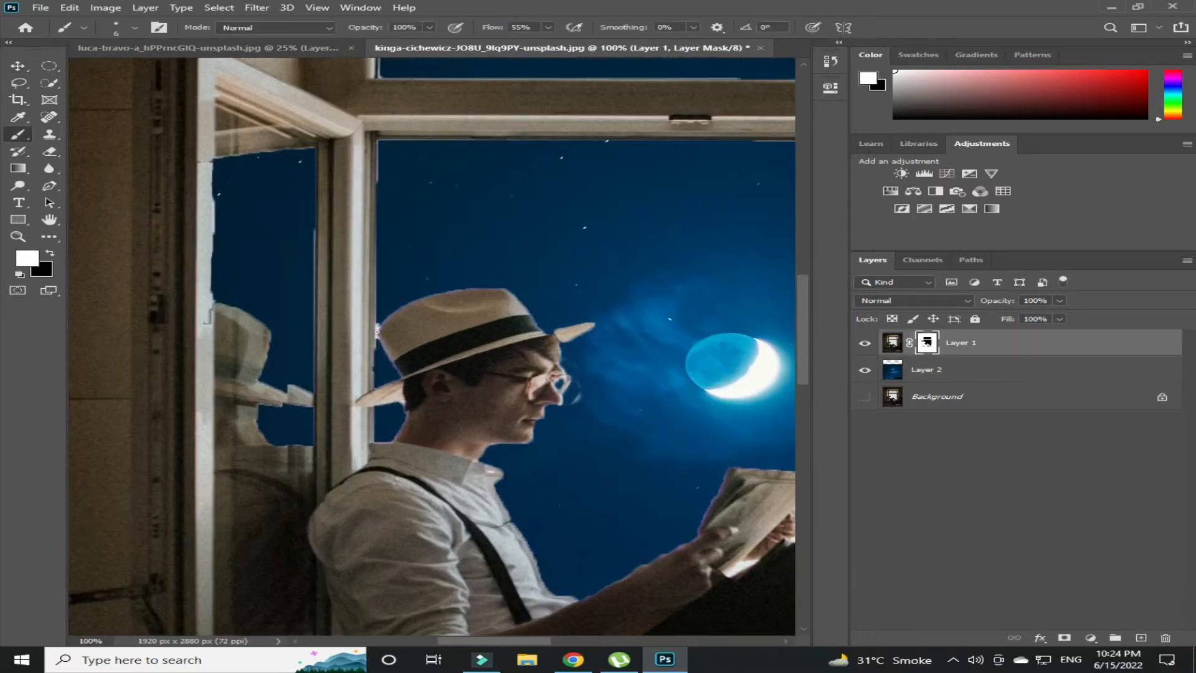
key(x)
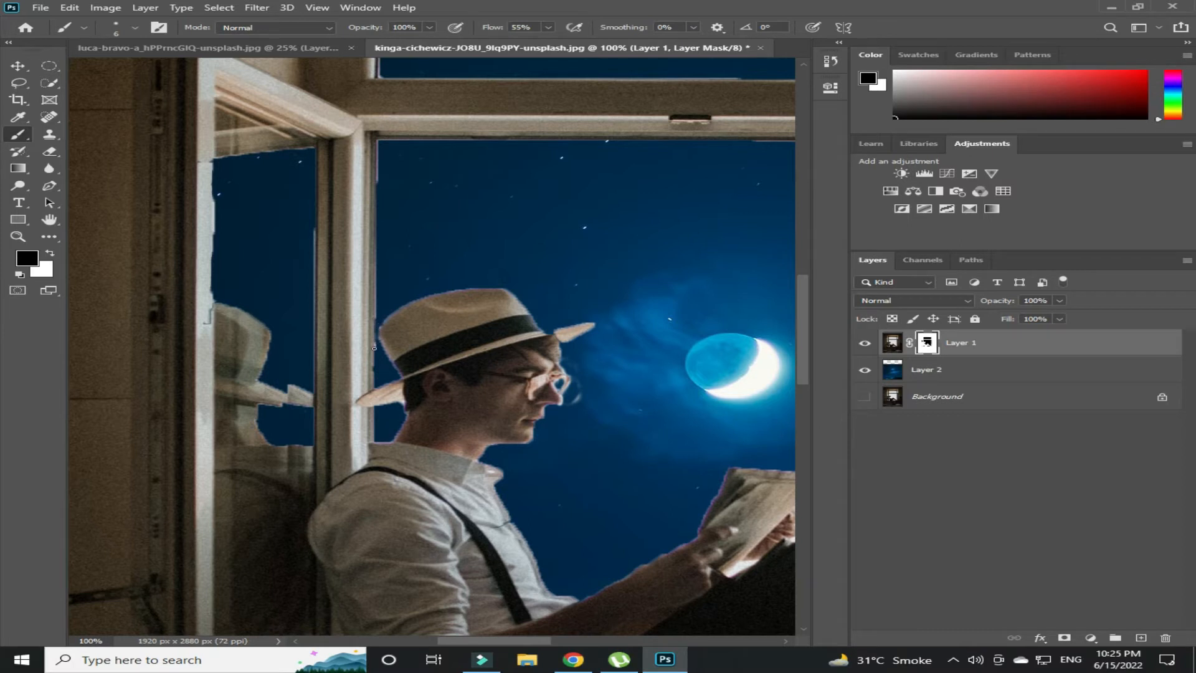
scroll(426, 340, down, 1)
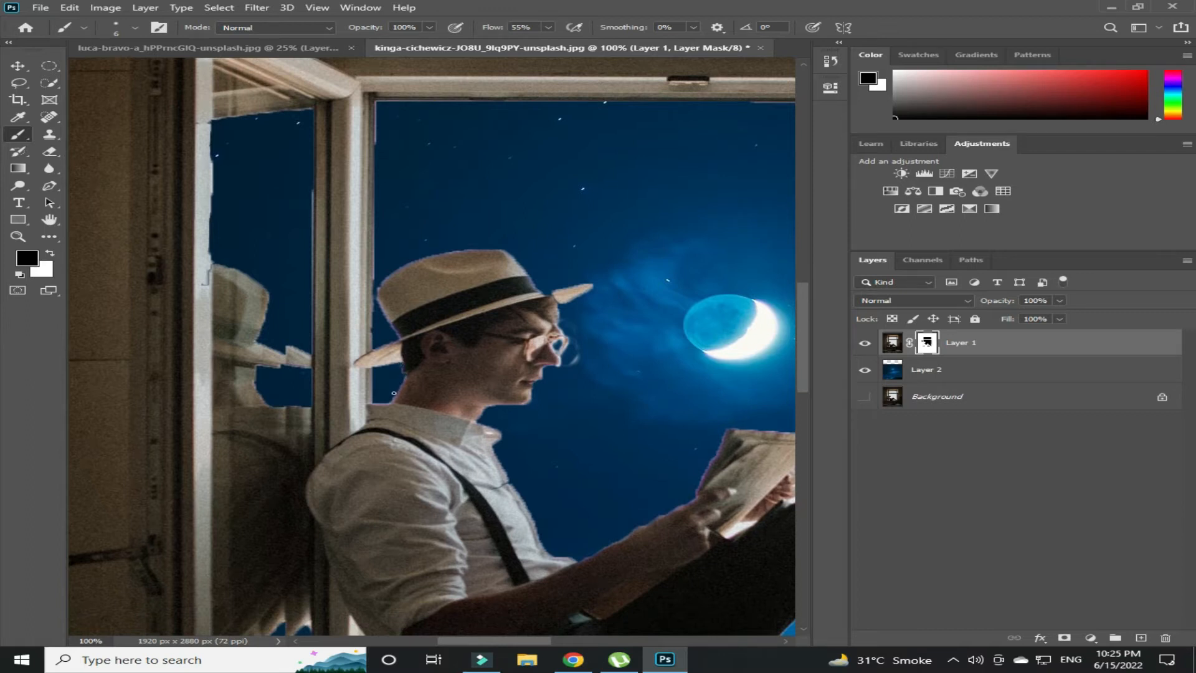
drag(479, 392, 468, 380)
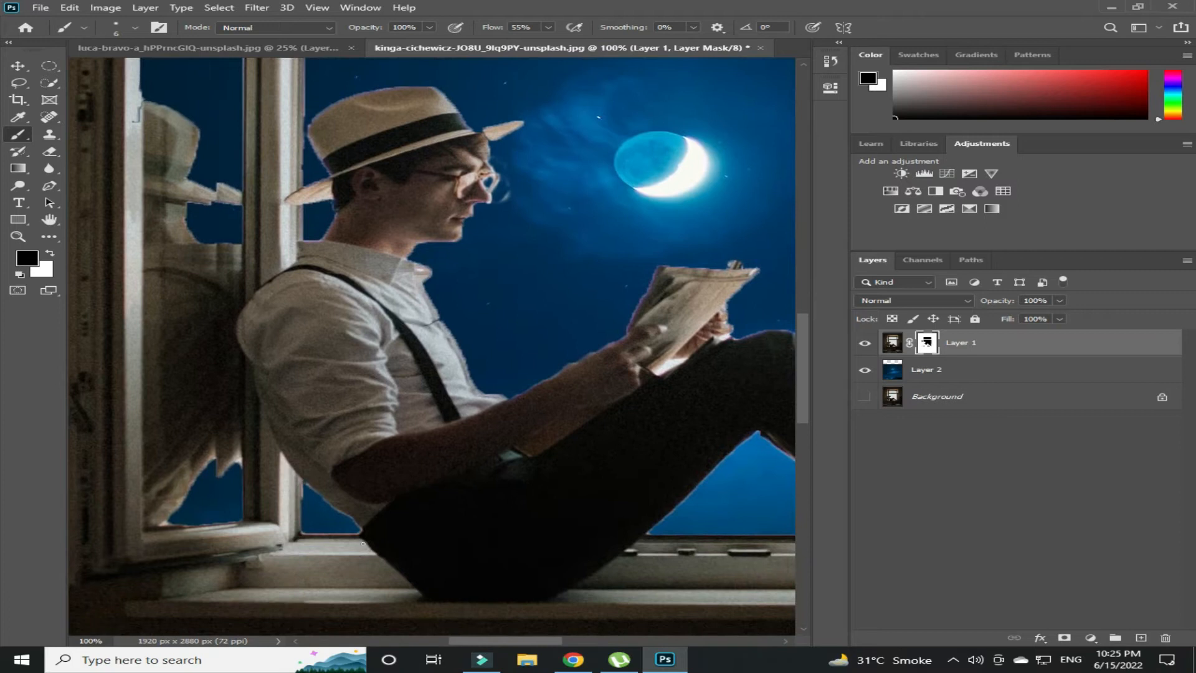
drag(582, 495, 428, 502)
drag(712, 505, 678, 484)
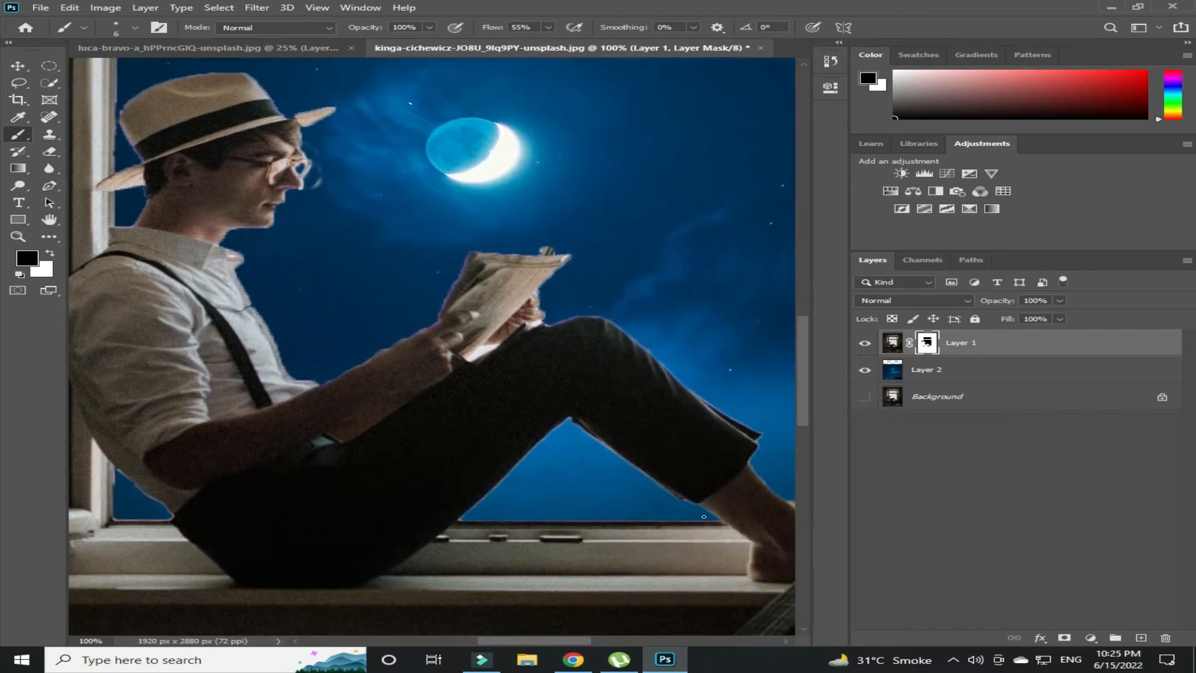
scroll(461, 519, right, 5)
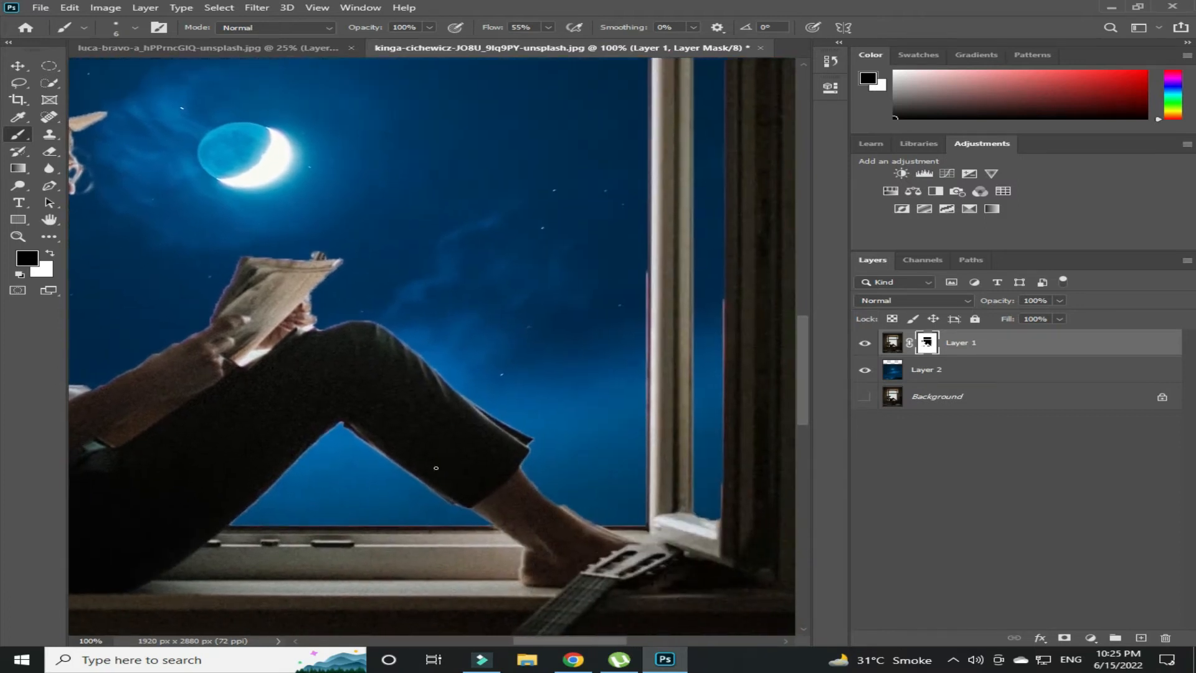
key(ctrl+0)
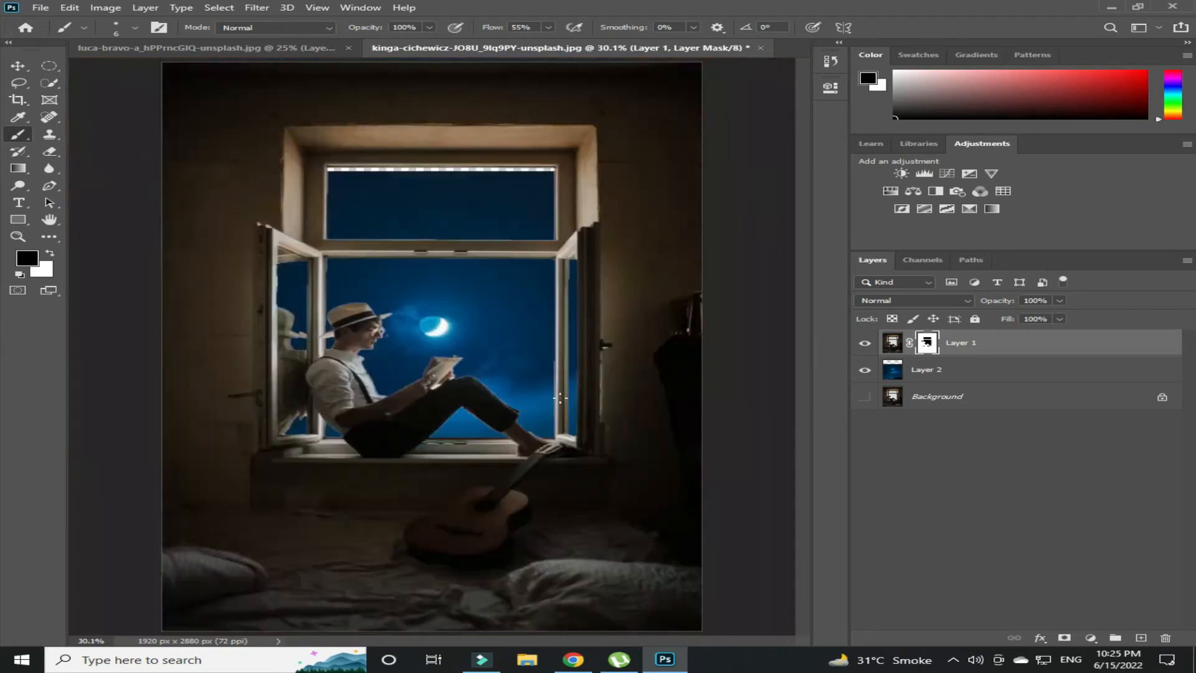
Step: Add a Hue/Saturation adjustment layer above Layer 1, turn on Colorize, and clip the adjustment to Layer 1
key(v)
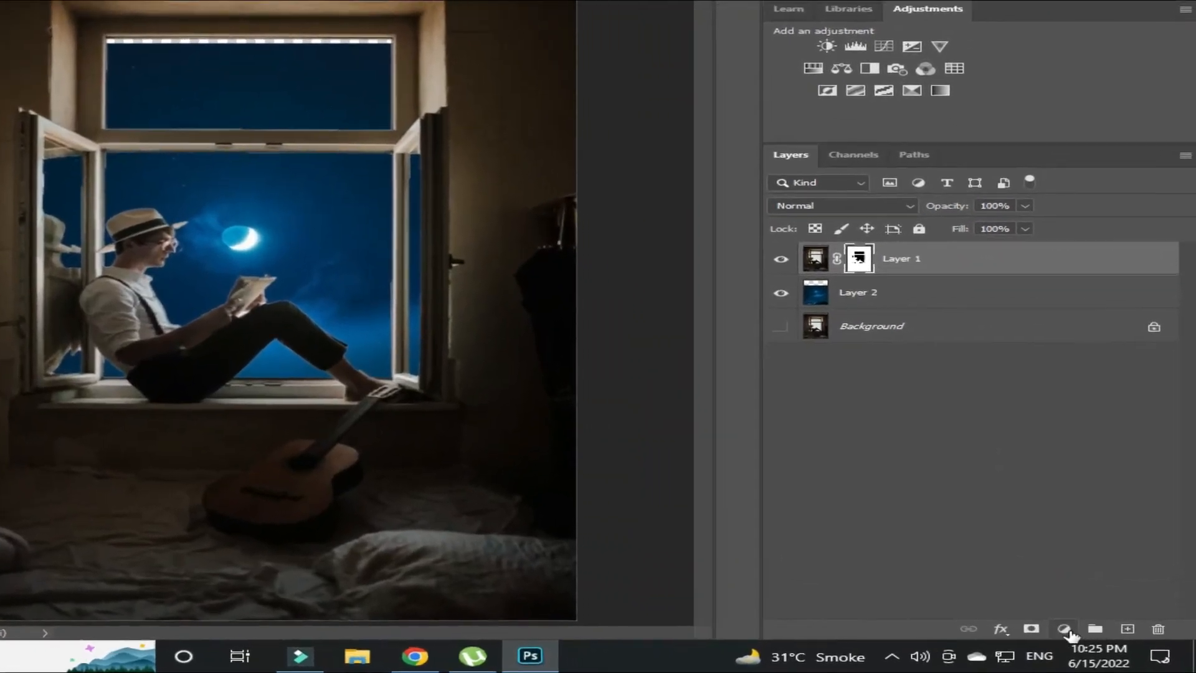
click(1090, 638)
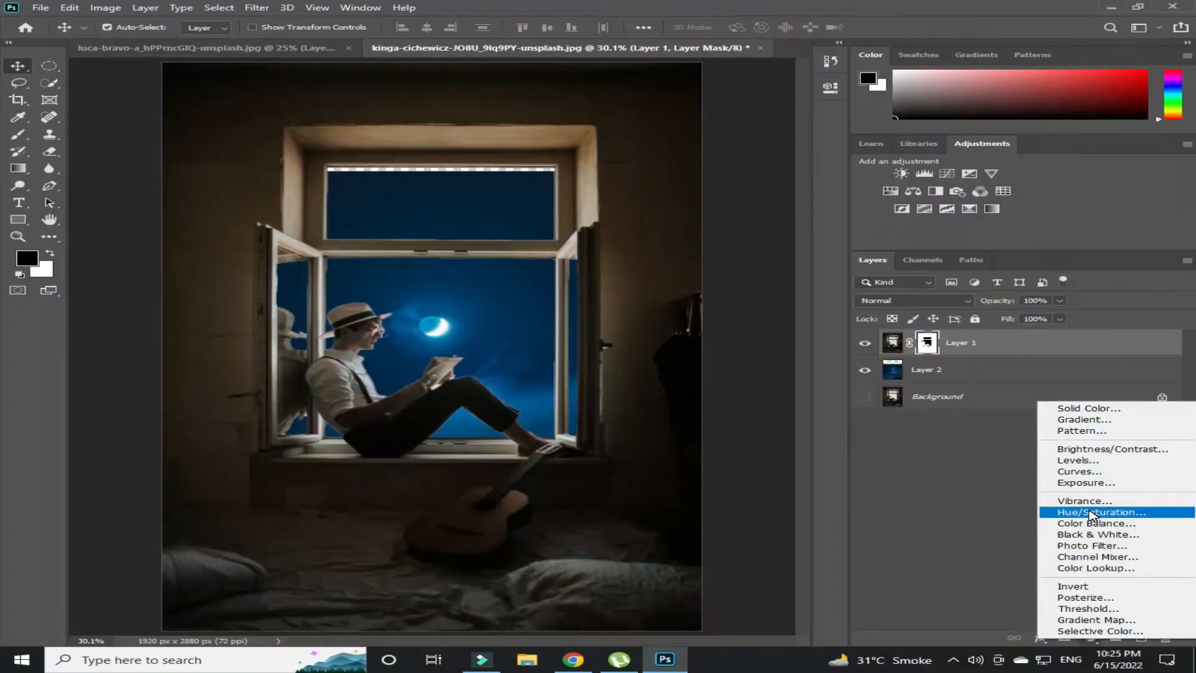
click(1040, 451)
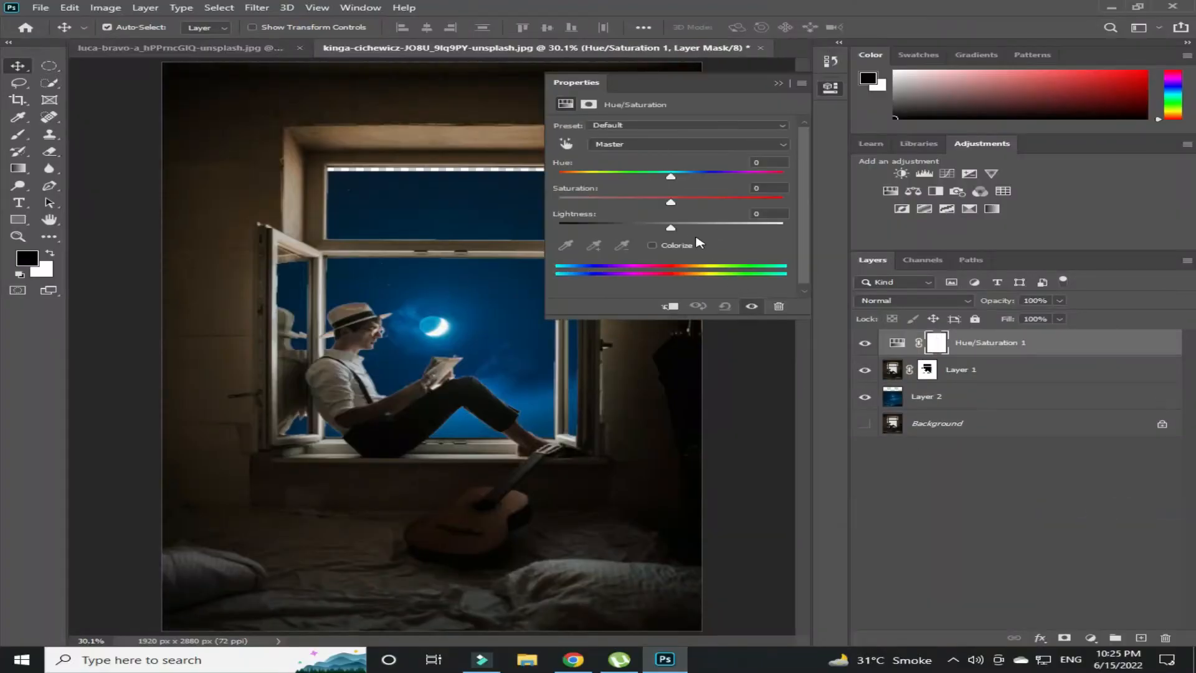
click(652, 246)
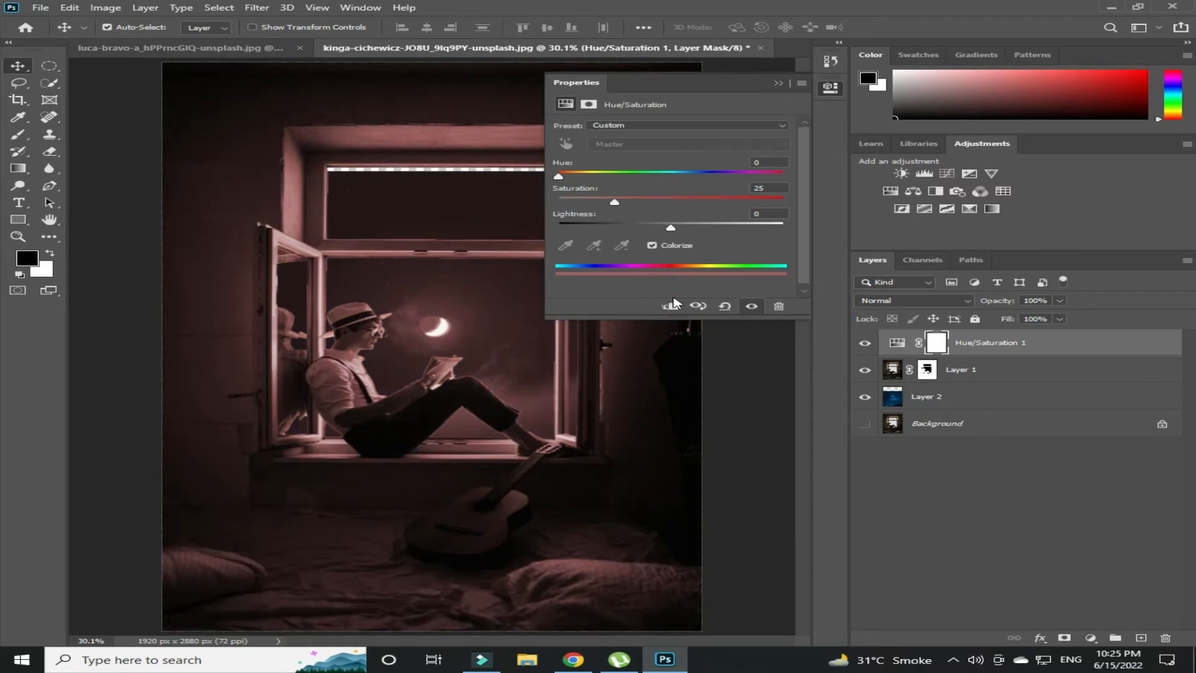
click(670, 305)
Step: Set the Hue/Saturation adjustment's hue to 206 and saturation to 73, and collapse its properties
drag(560, 178, 682, 179)
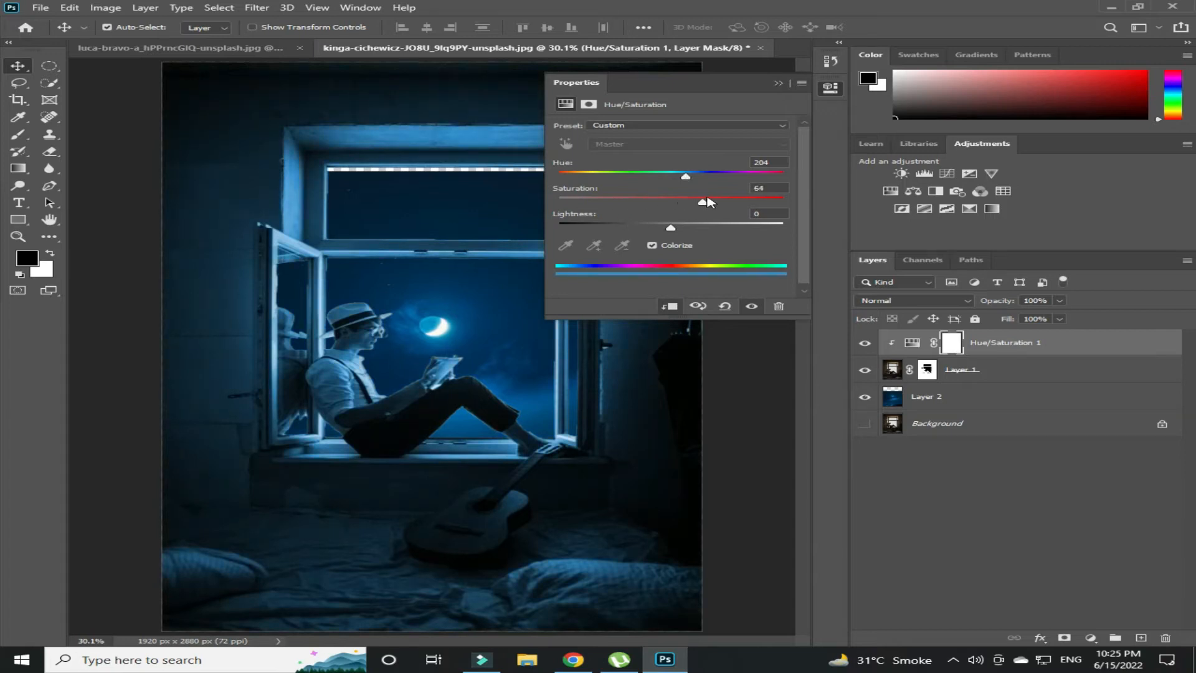
drag(688, 181, 694, 181)
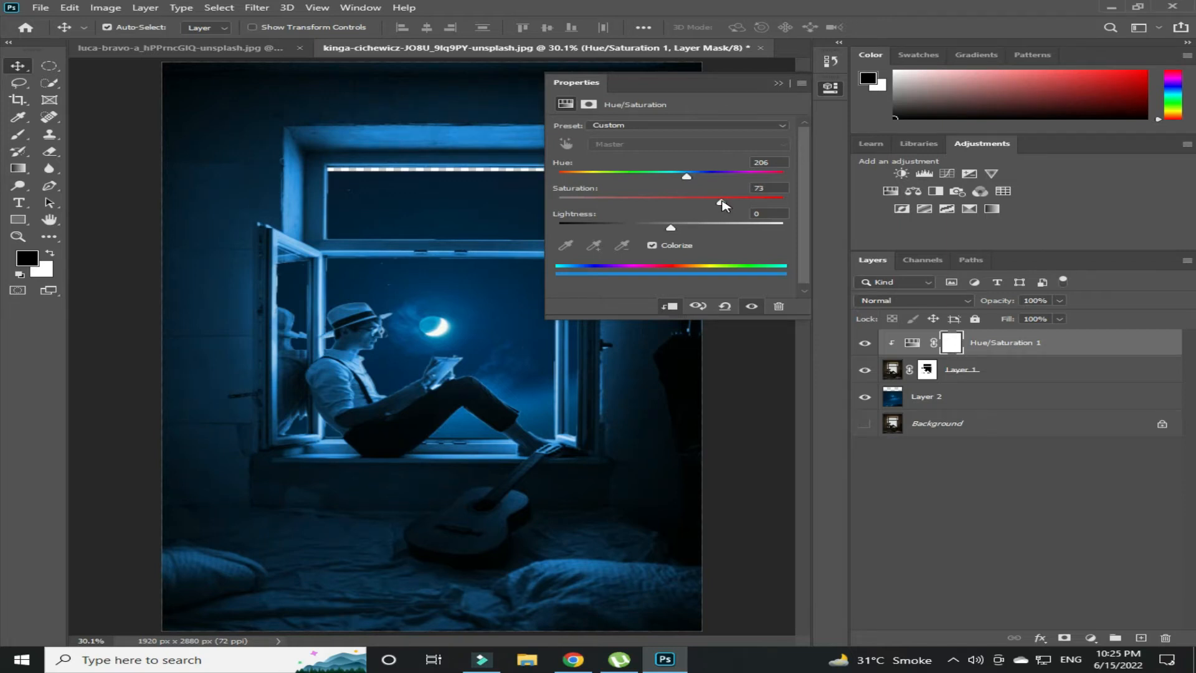
click(789, 85)
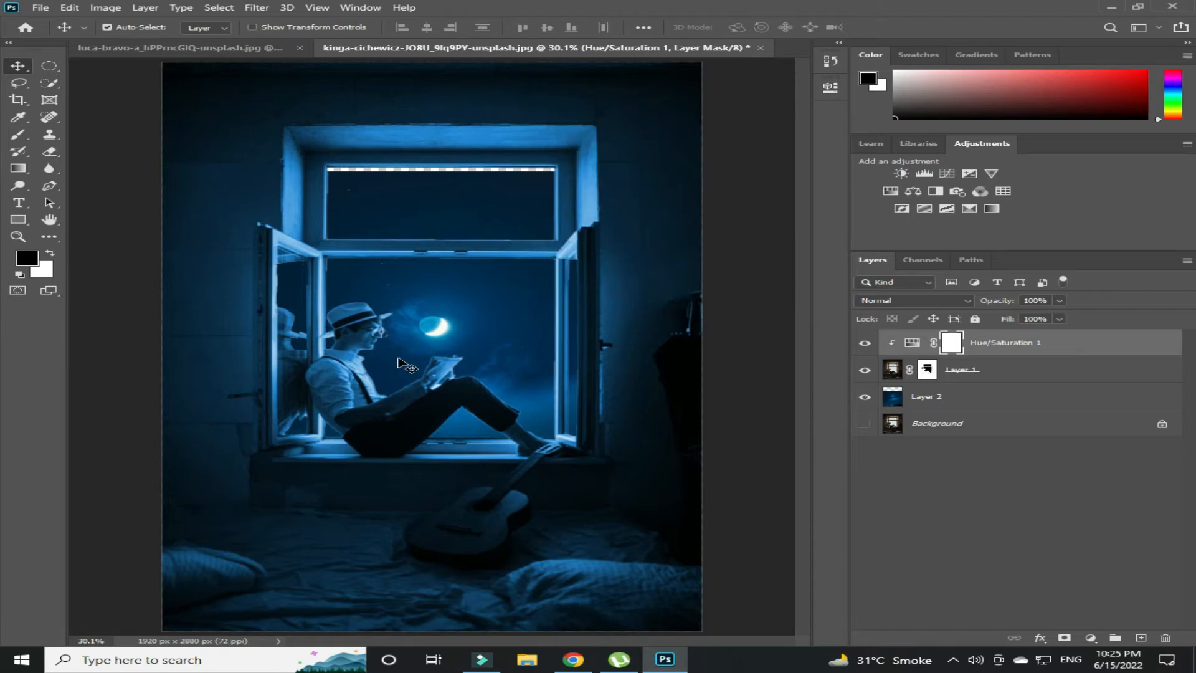
Step: Invert the Hue/Saturation 1 mask and paint white on it over the bedding and guitar with a 400 px brush
key(ctrl+i)
key(b)
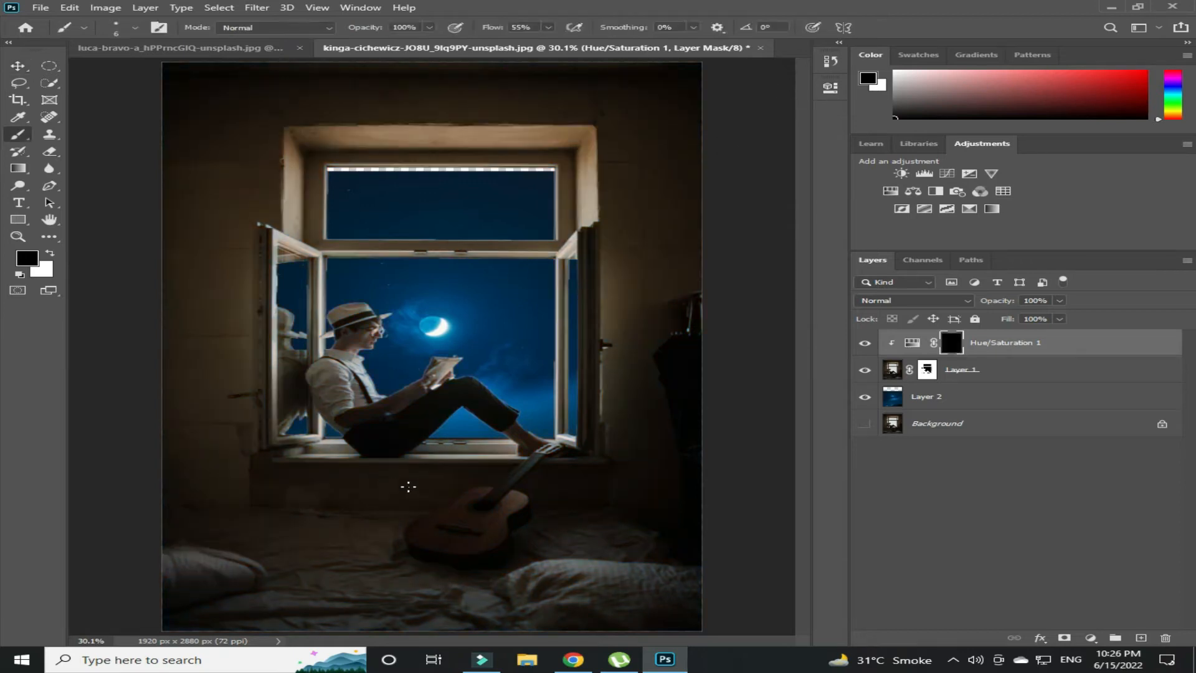
key(])
key(])
key(])
key(])
key(])
key(])
key(])
key(])
key(])
key(])
key(])
key(])
key(])
key(])
key(])
key(])
key(])
key(])
key(])
key(])
key([)
key([)
key([)
key([)
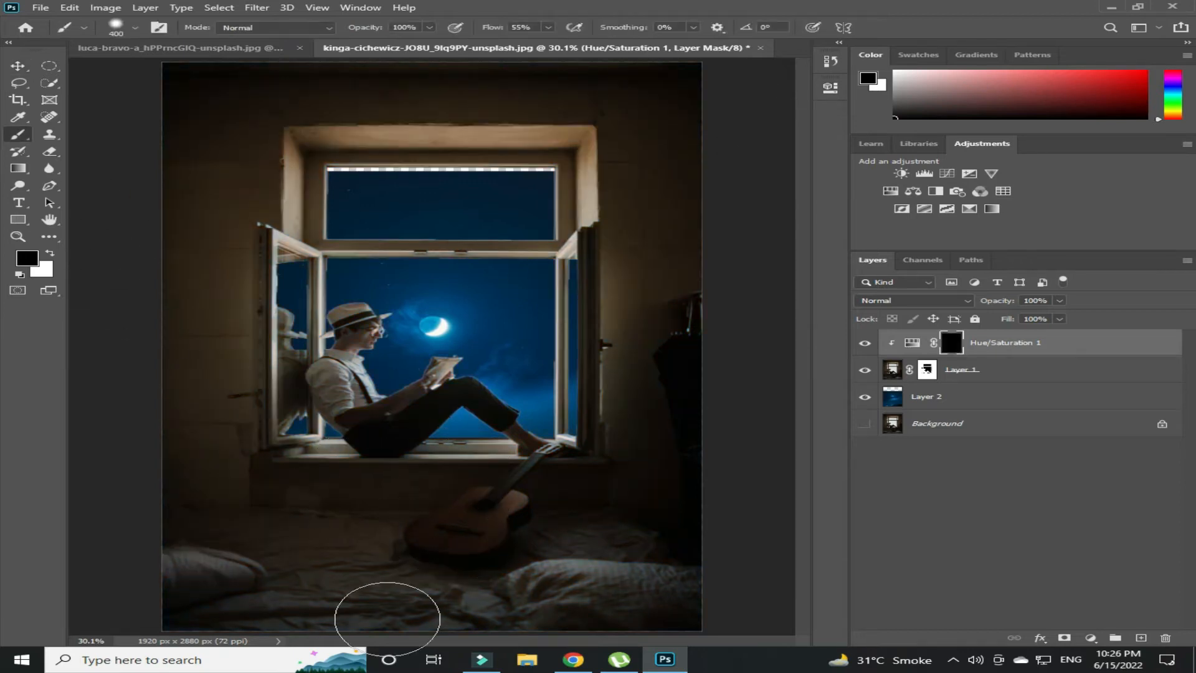
key(x)
mouse_move(534, 521)
mouse_down()
mouse_move(367, 550)
mouse_move(512, 537)
mouse_move(507, 561)
mouse_move(641, 582)
mouse_move(644, 602)
mouse_move(171, 574)
mouse_move(286, 540)
mouse_move(276, 580)
mouse_move(178, 611)
mouse_move(483, 528)
mouse_move(525, 549)
mouse_move(506, 524)
mouse_move(469, 520)
mouse_move(472, 557)
mouse_move(462, 534)
mouse_up()
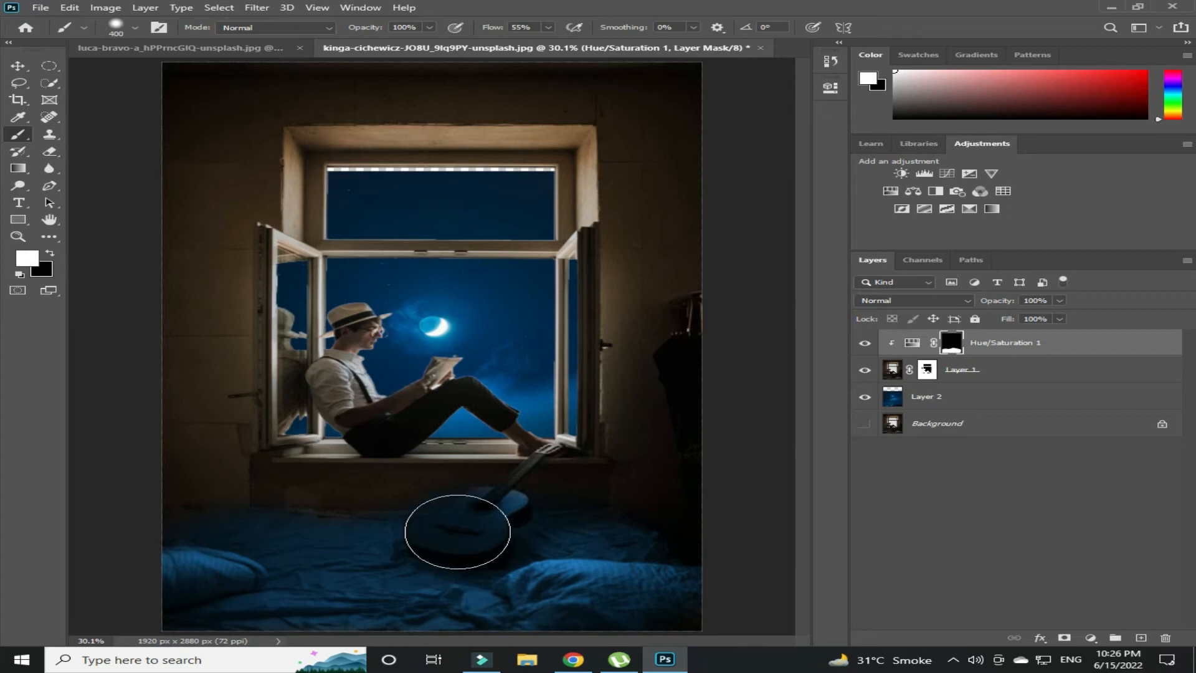
Step: Lower the brush opacity to 46% and size to 150 px, and lightly reveal the blue tint on the guitar and wall below the sill
click(429, 27)
key(p)
key(b)
key([)
key([)
key([)
key([)
key([)
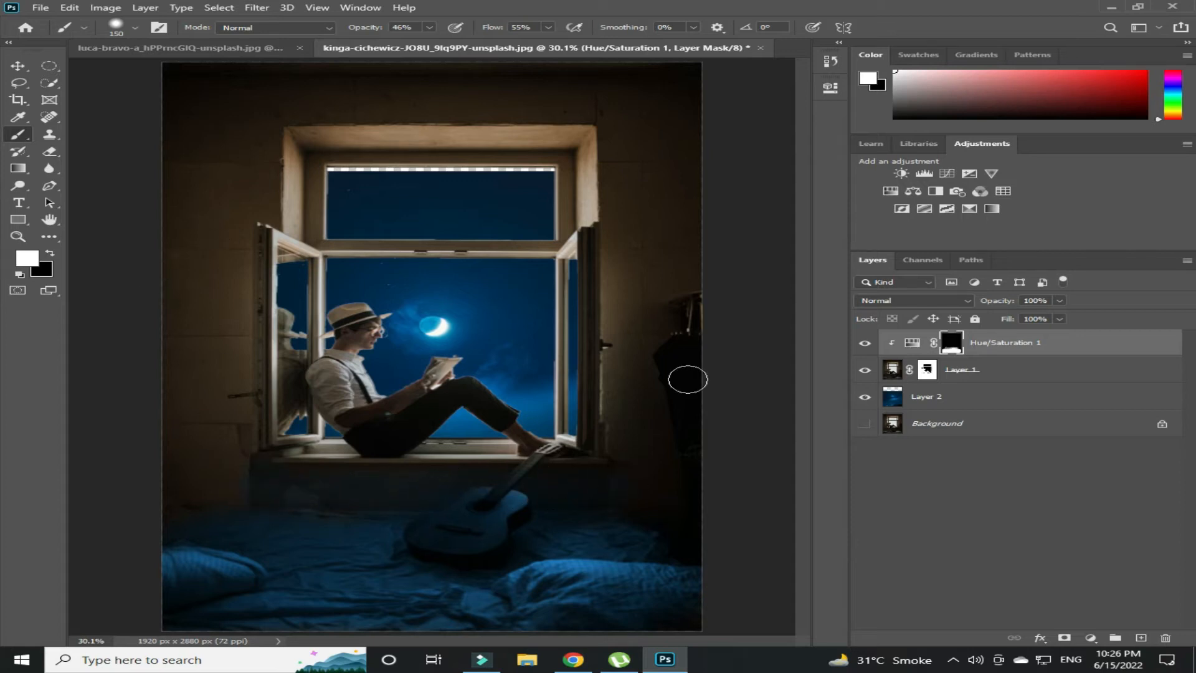
Step: Add a clipped Color Lookup adjustment directly above Layer 1 using the Moonlight.3DL file
click(997, 374)
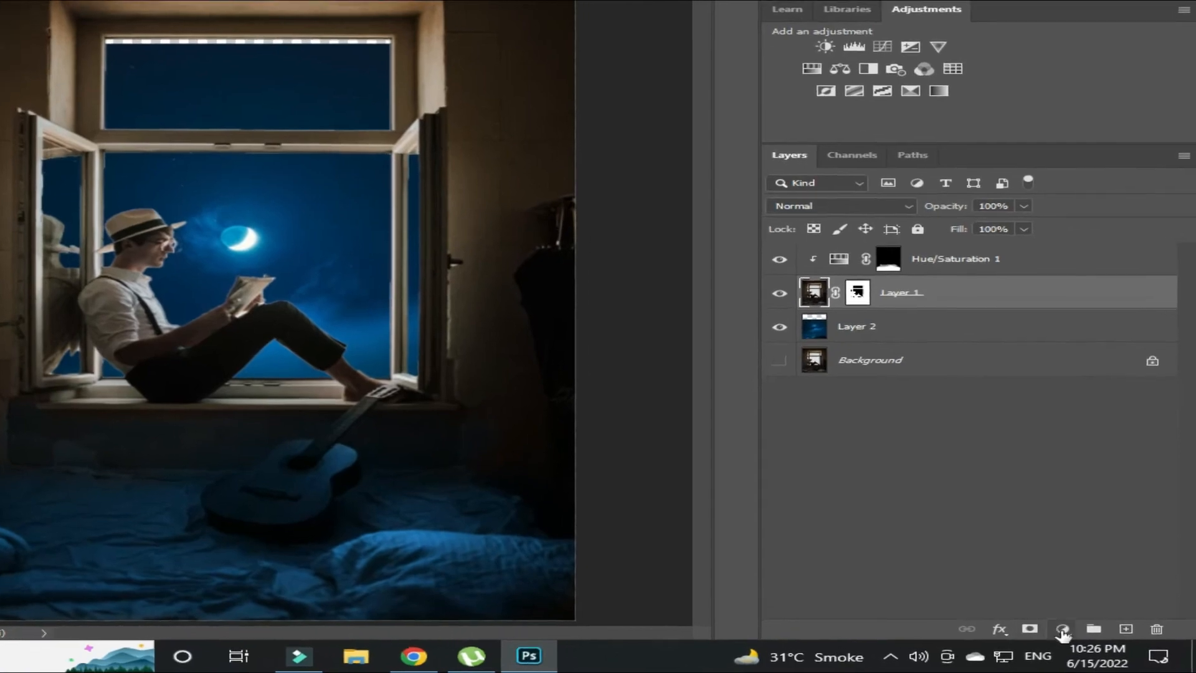
click(1076, 633)
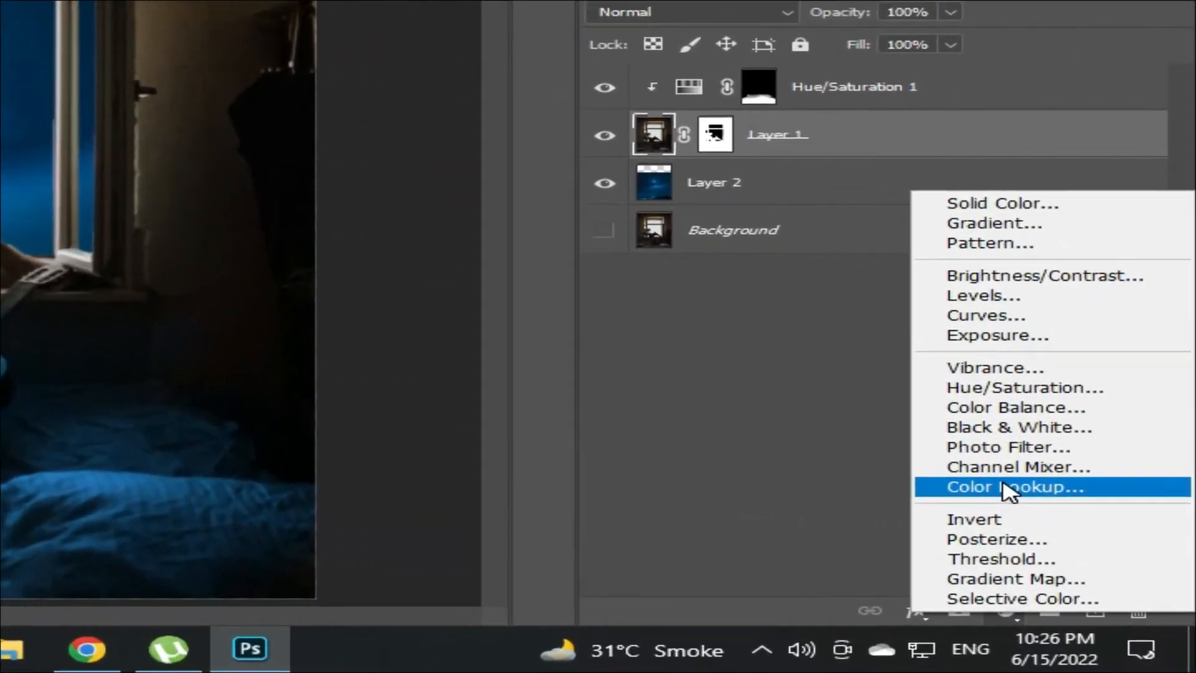
click(1004, 487)
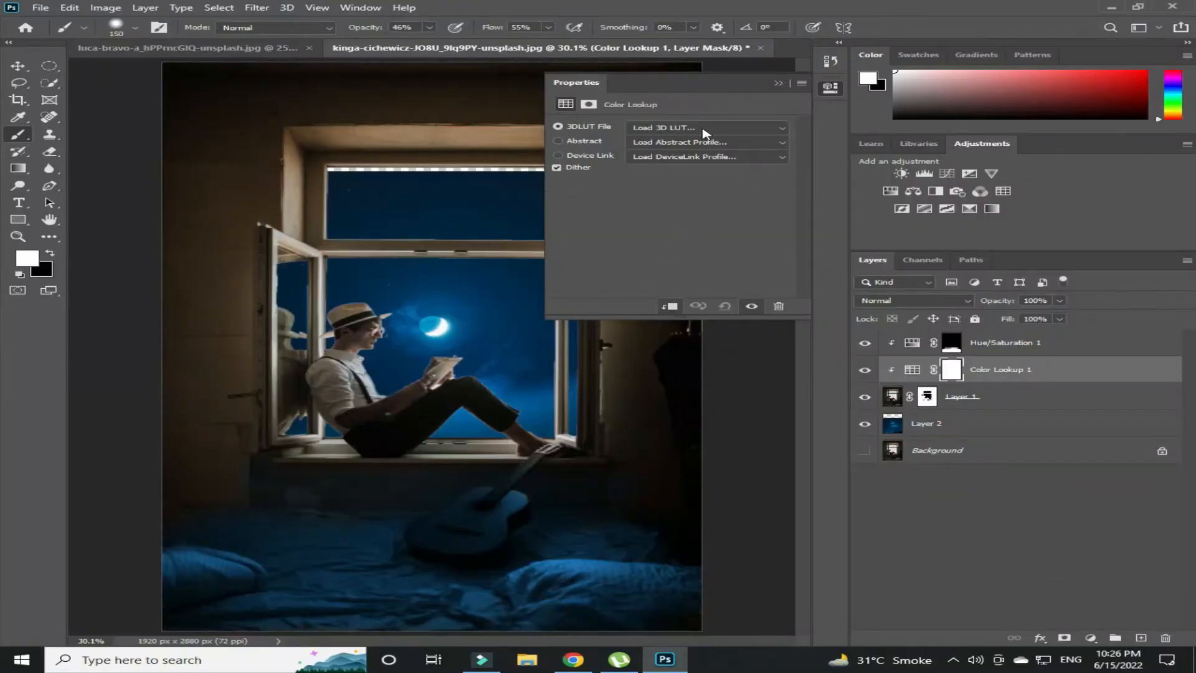
click(704, 129)
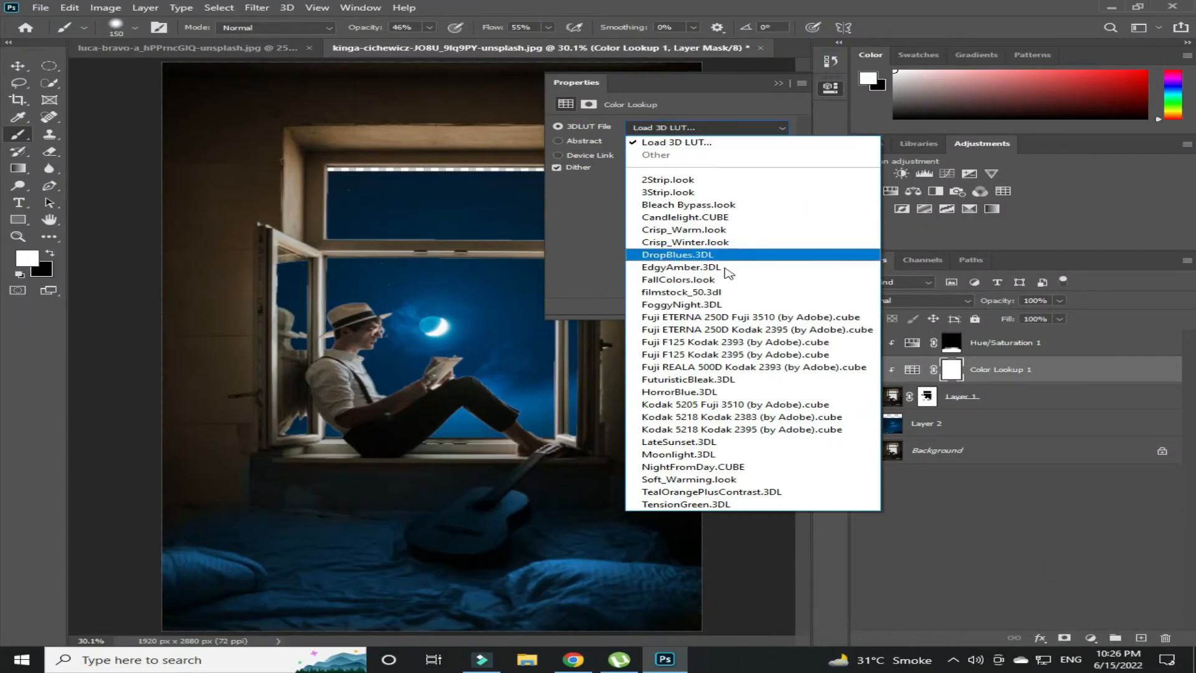
click(716, 454)
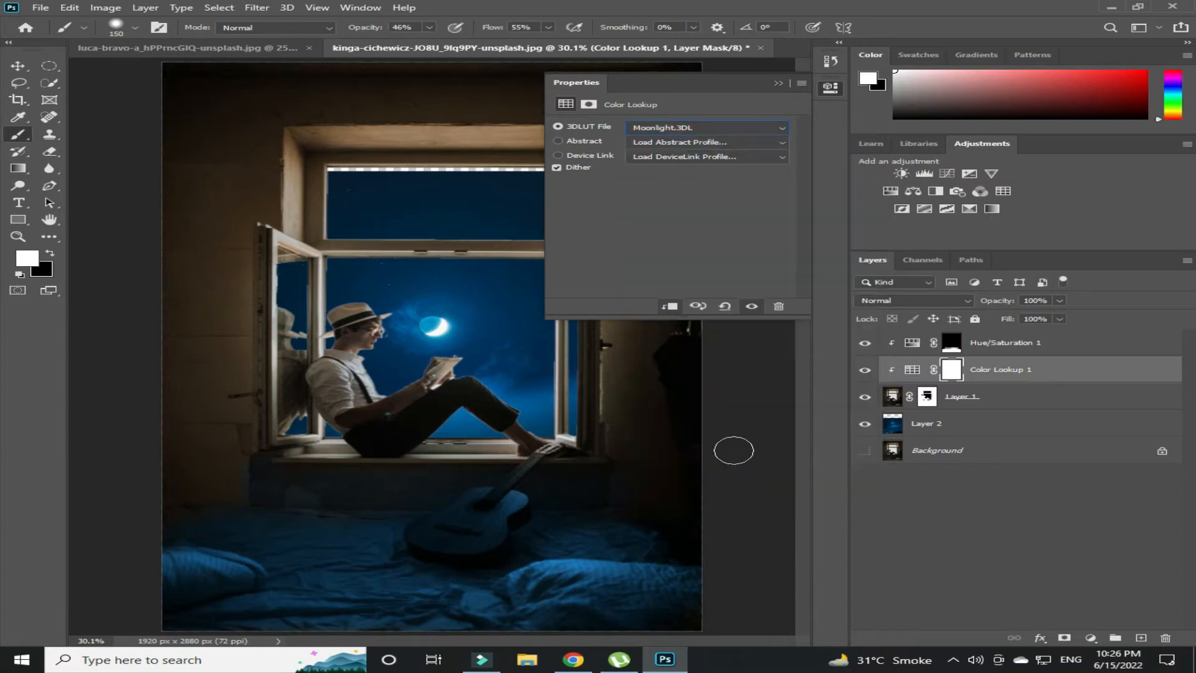
click(780, 85)
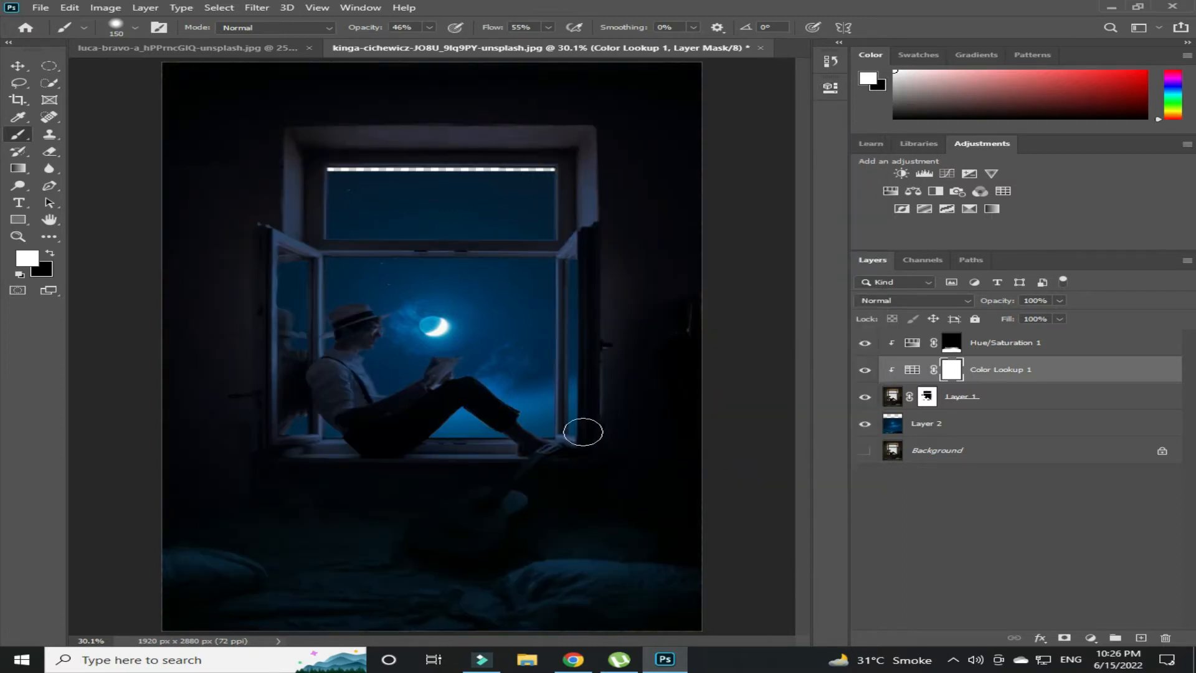
Step: Paint white at 46% opacity on the Hue/Saturation 1 mask over the room walls and window frame to tint them blue
key(v)
key(b)
click(951, 342)
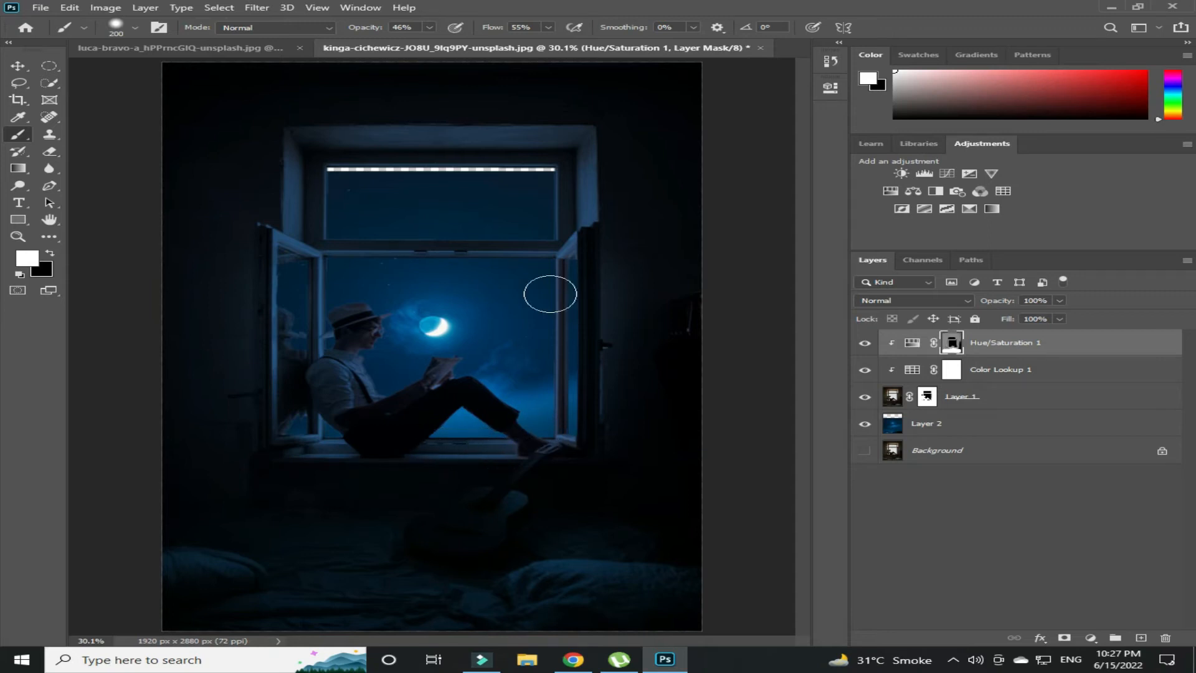
Step: Move the night-sky layer slightly upward so it covers the transparent strip at the top of the upper window
key(v)
drag(500, 299, 500, 290)
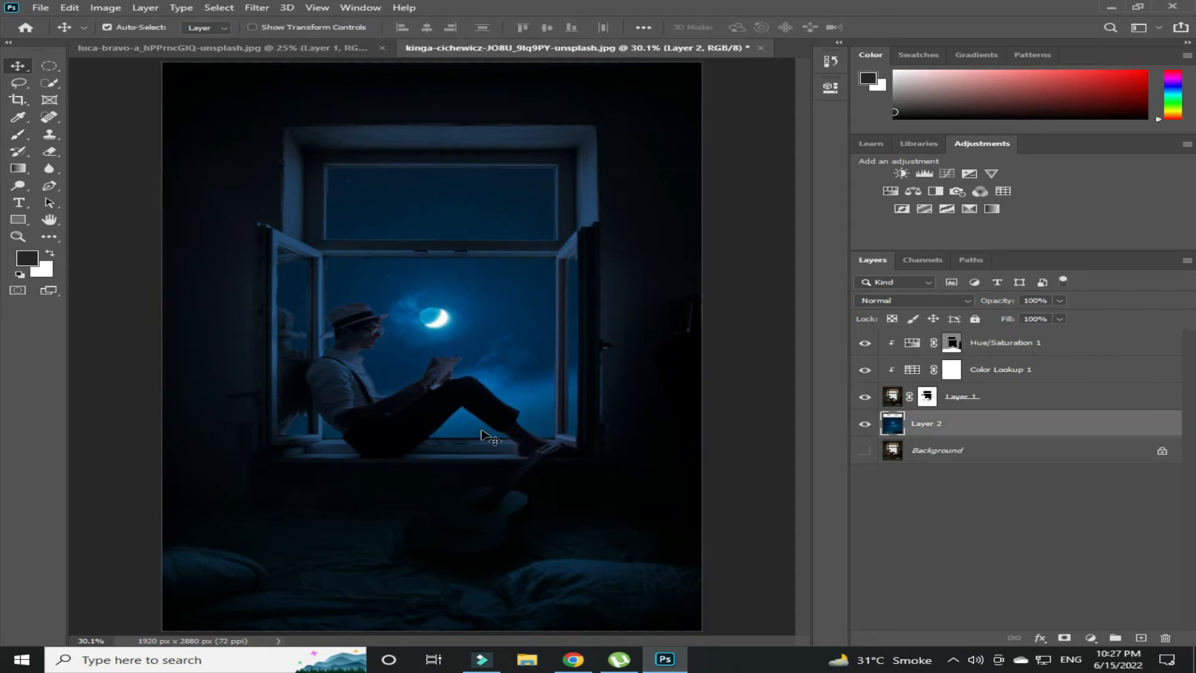
Step: Paint white on the Hue/Saturation 1 mask over the man's face and shirt with a 200 px brush at 46% opacity
key(b)
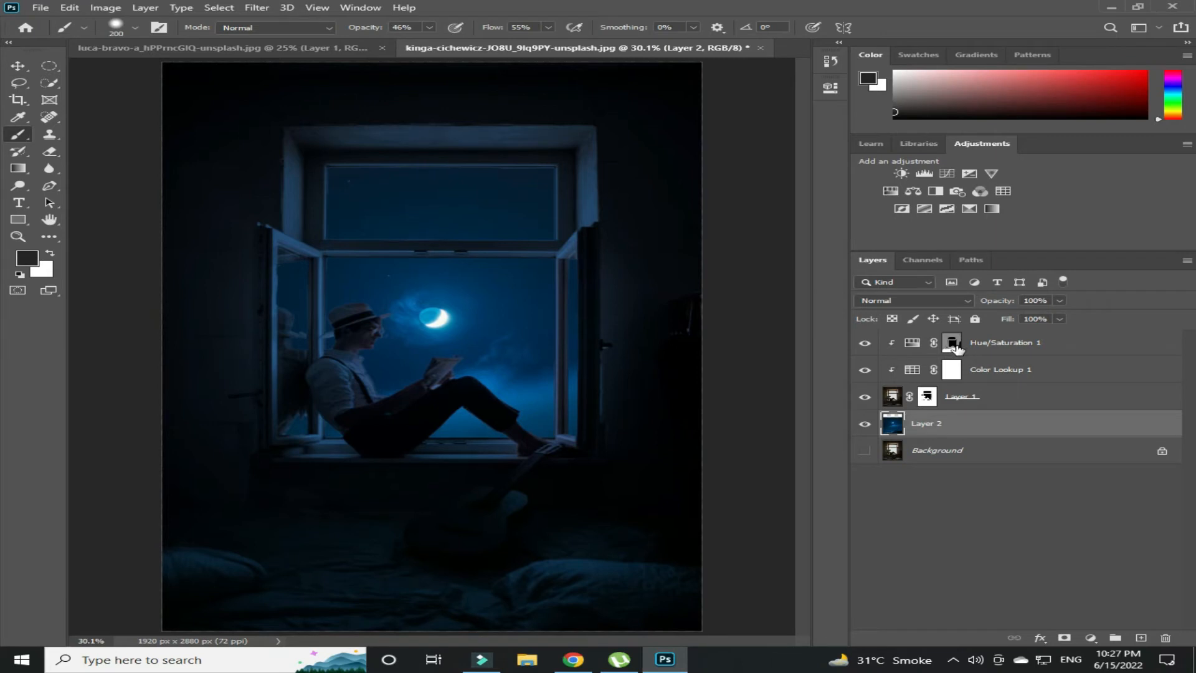
click(952, 343)
key(x)
scroll(337, 327, up, 5)
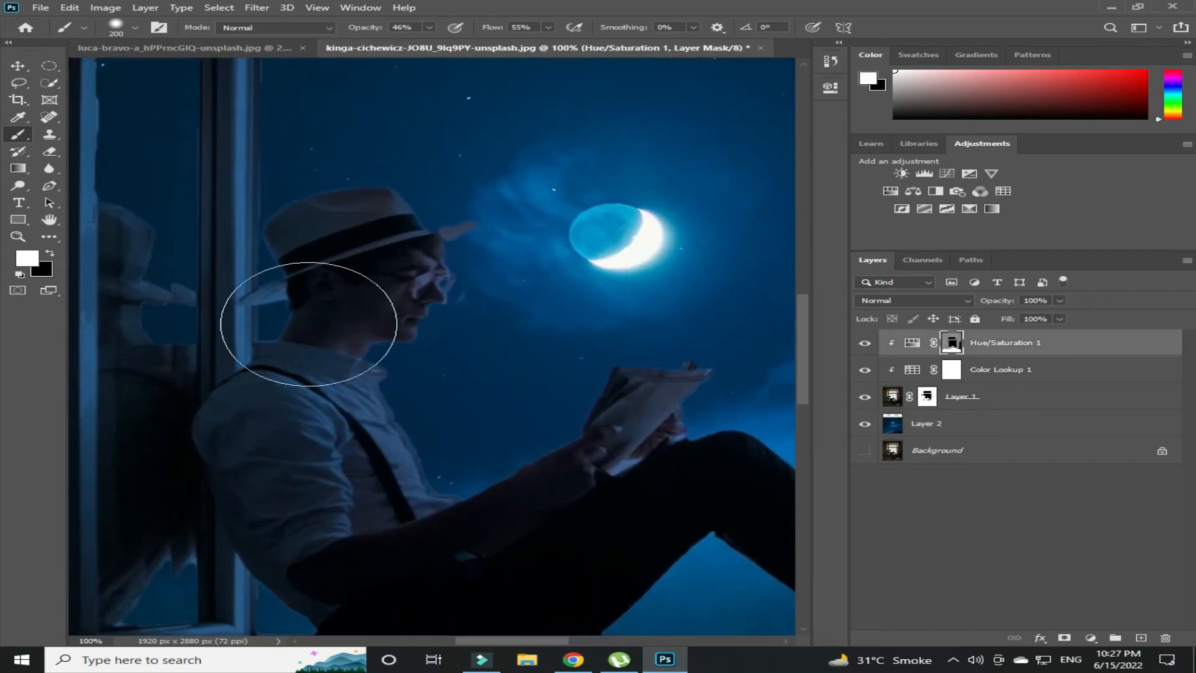
mouse_move(309, 324)
mouse_down()
mouse_move(334, 542)
mouse_move(318, 486)
mouse_move(419, 585)
mouse_up()
drag(325, 576, 241, 409)
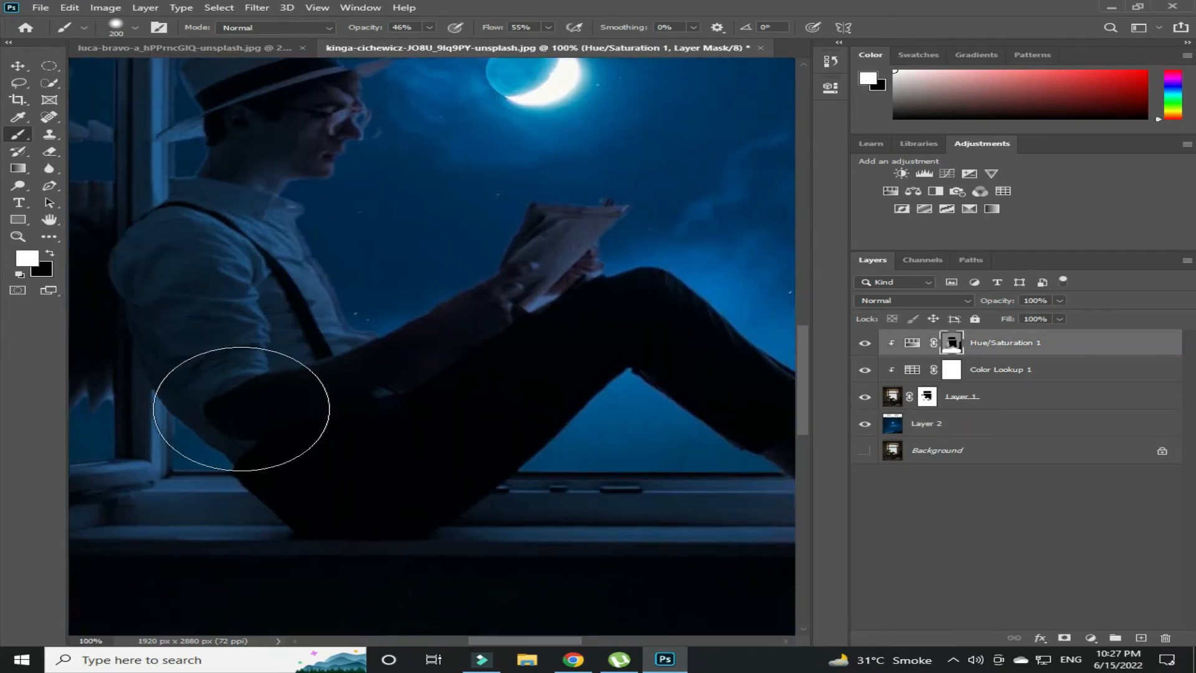
Step: Reduce the brush to 100 px and paint the blue tint over the man's foot, the guitar's headstock and the nearby window frame
mouse_move(707, 374)
mouse_down()
mouse_move(246, 227)
mouse_move(207, 226)
mouse_up()
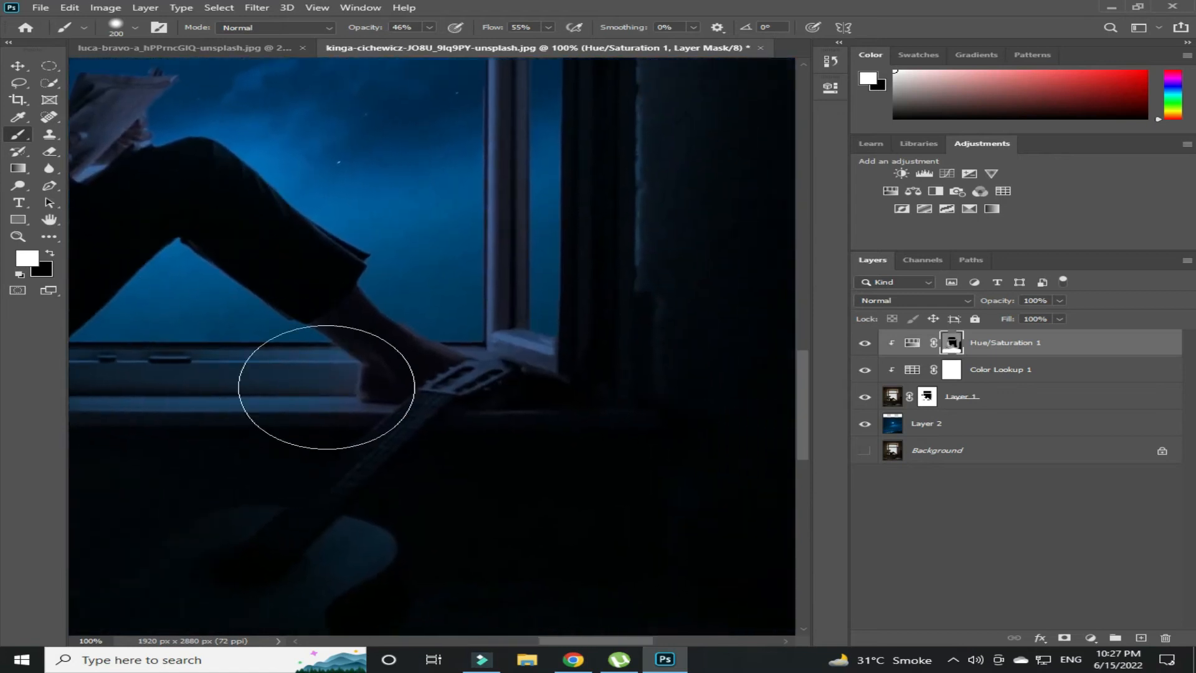
key(bracketleft)
key(bracketleft)
key(bracketleft)
key(bracketleft)
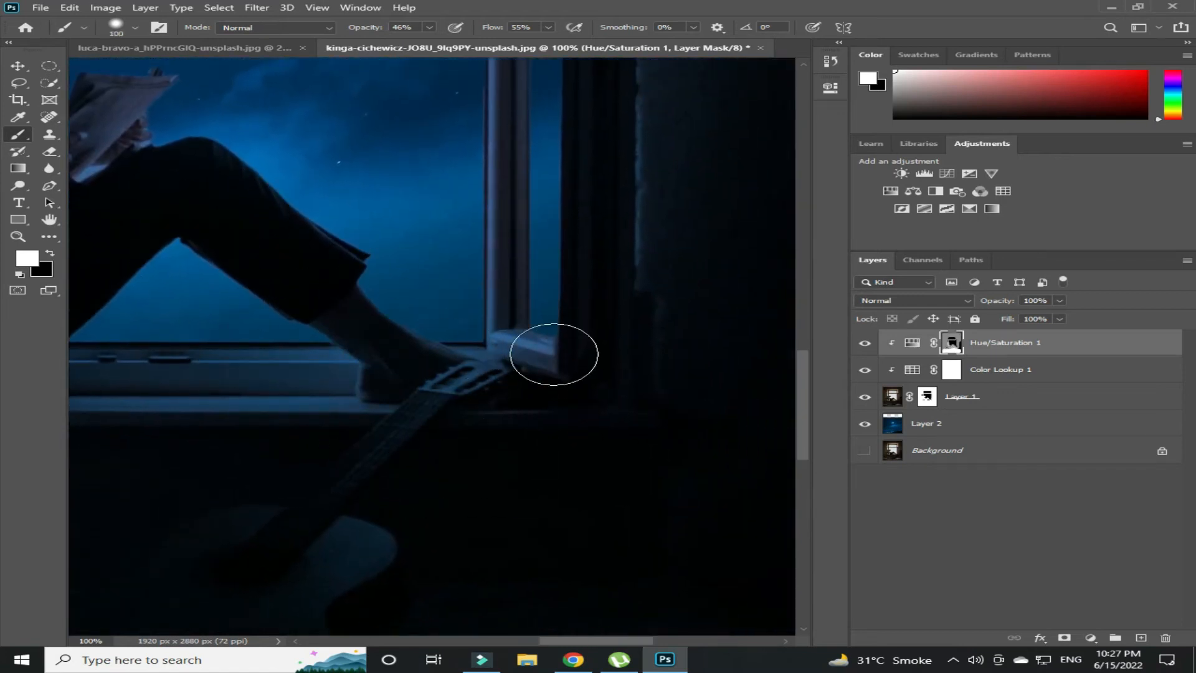
drag(495, 221, 615, 529)
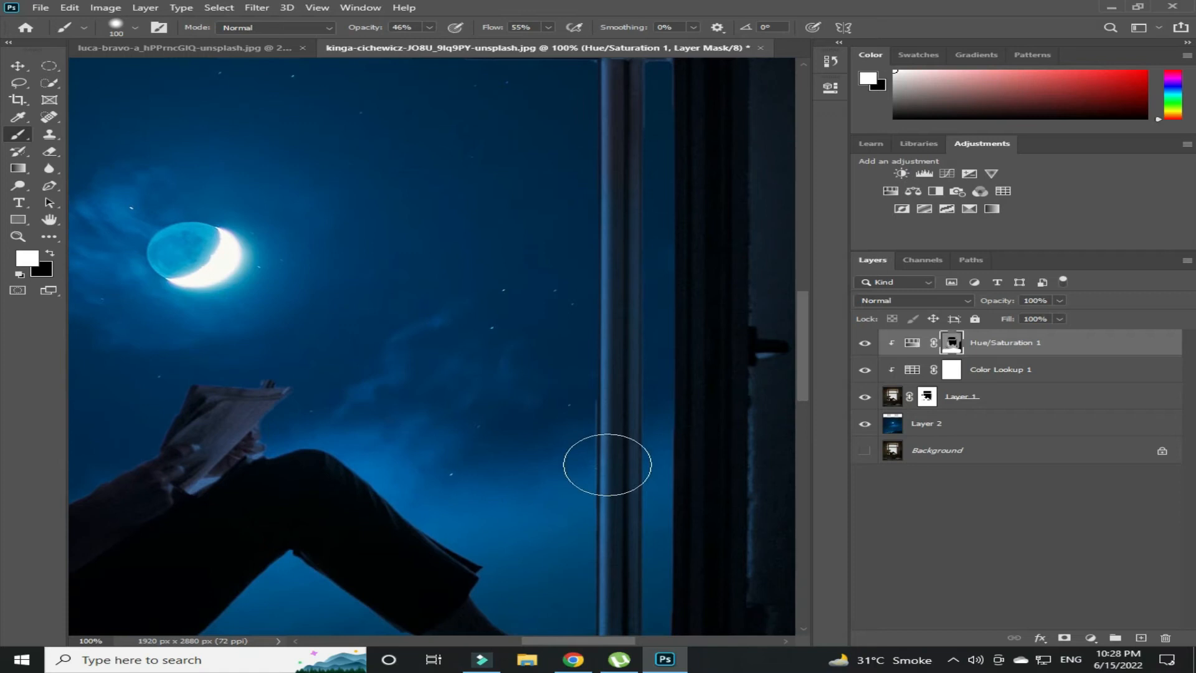
scroll(707, 592, down, 4)
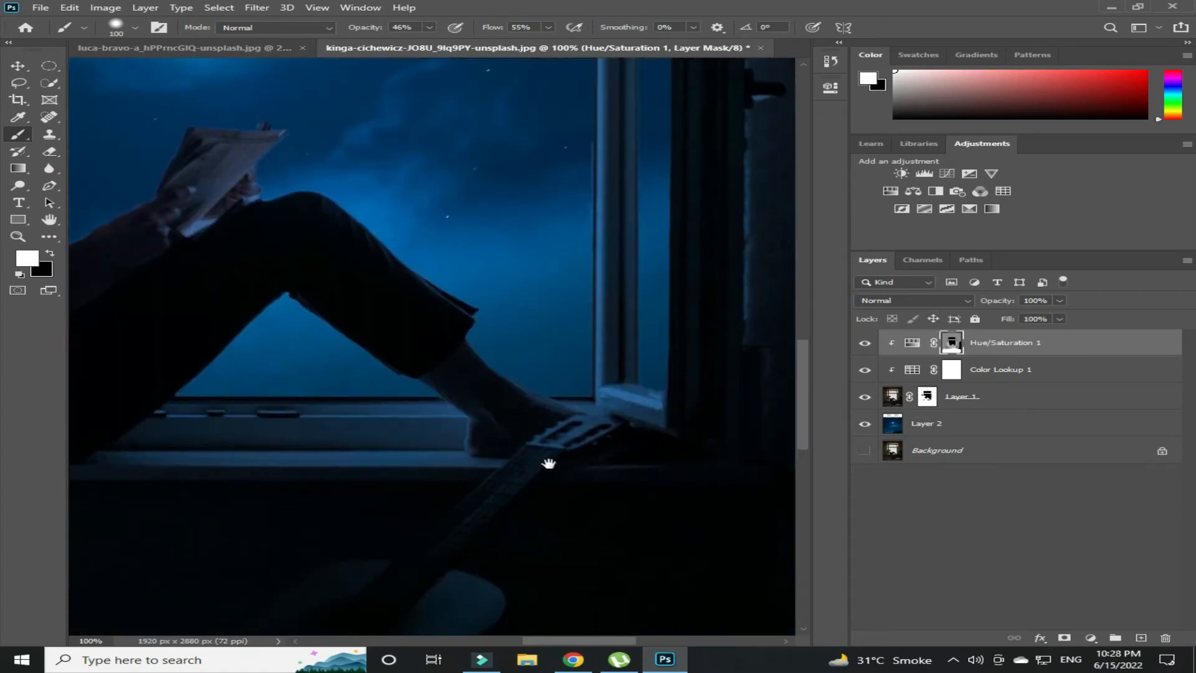
Step: Paint the blue tint on the Hue/Saturation 1 mask over the man's shirt, face, hand and notepad with the 100 px brush
drag(525, 387, 643, 461)
drag(454, 335, 814, 378)
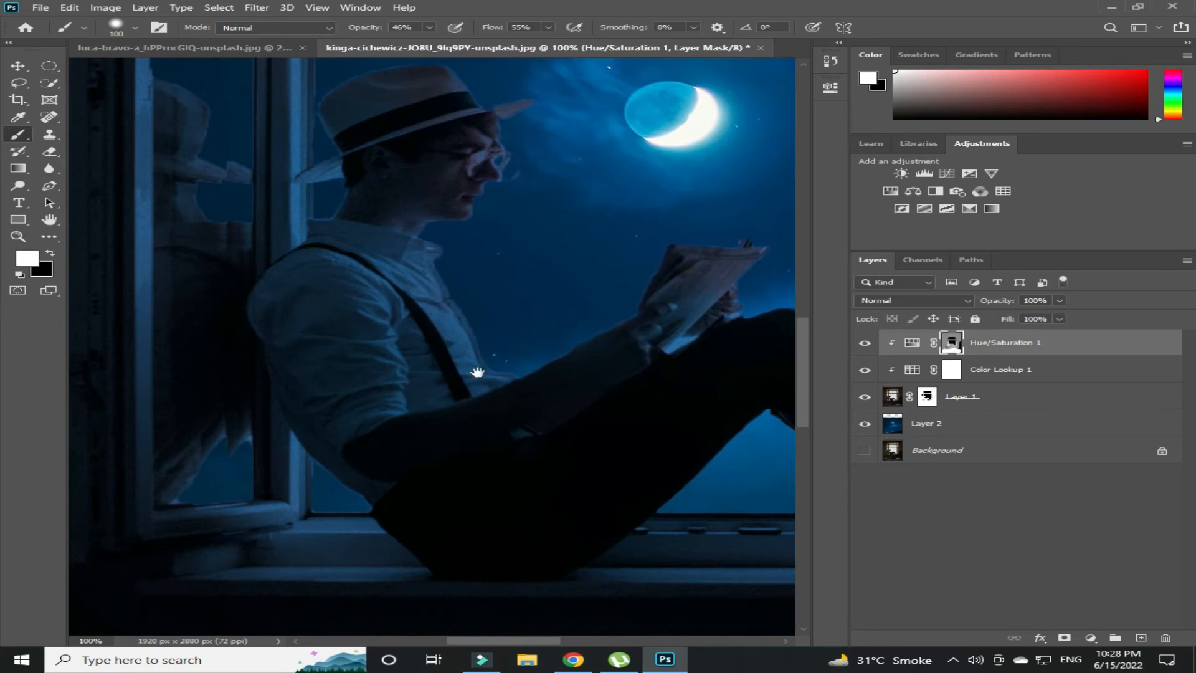
drag(481, 264, 537, 349)
mouse_move(489, 174)
mouse_down()
mouse_move(526, 189)
mouse_move(500, 181)
mouse_move(542, 266)
mouse_move(497, 399)
mouse_up()
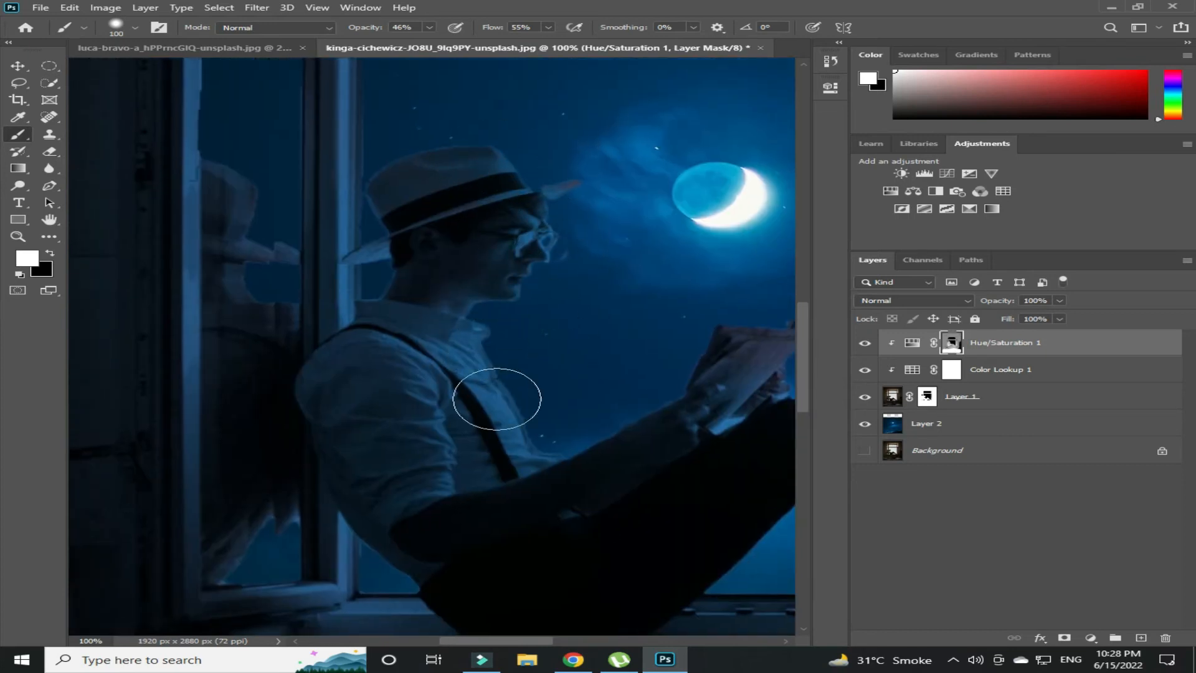
drag(580, 425, 471, 475)
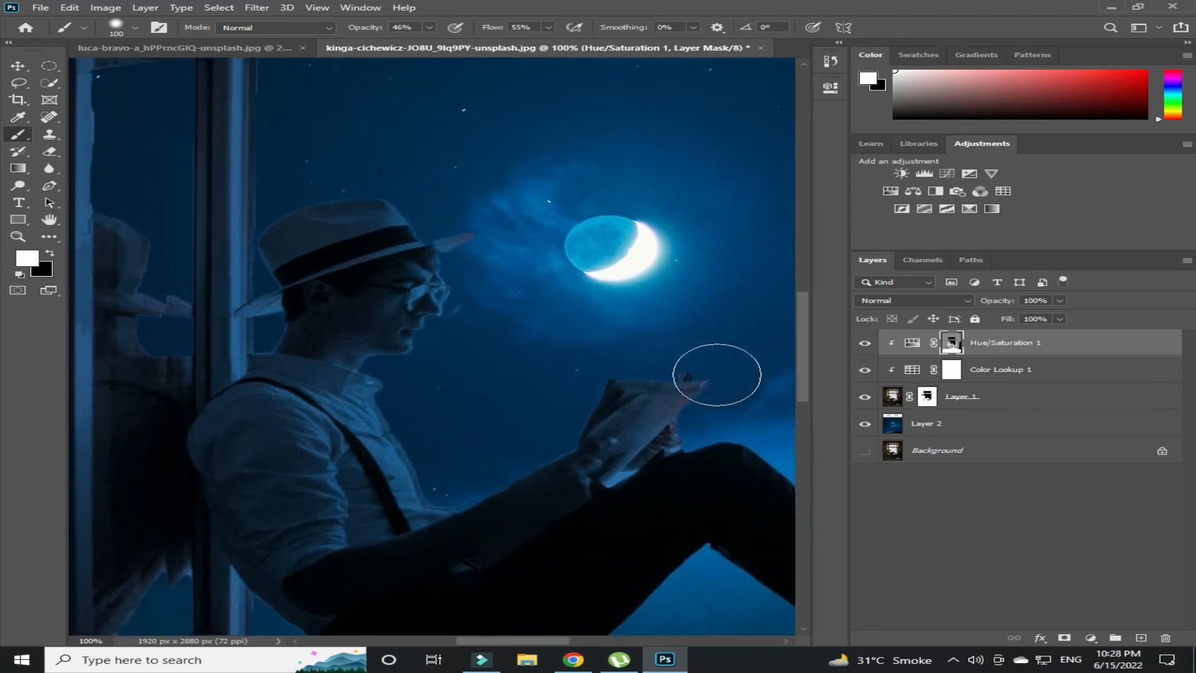
drag(717, 375, 450, 238)
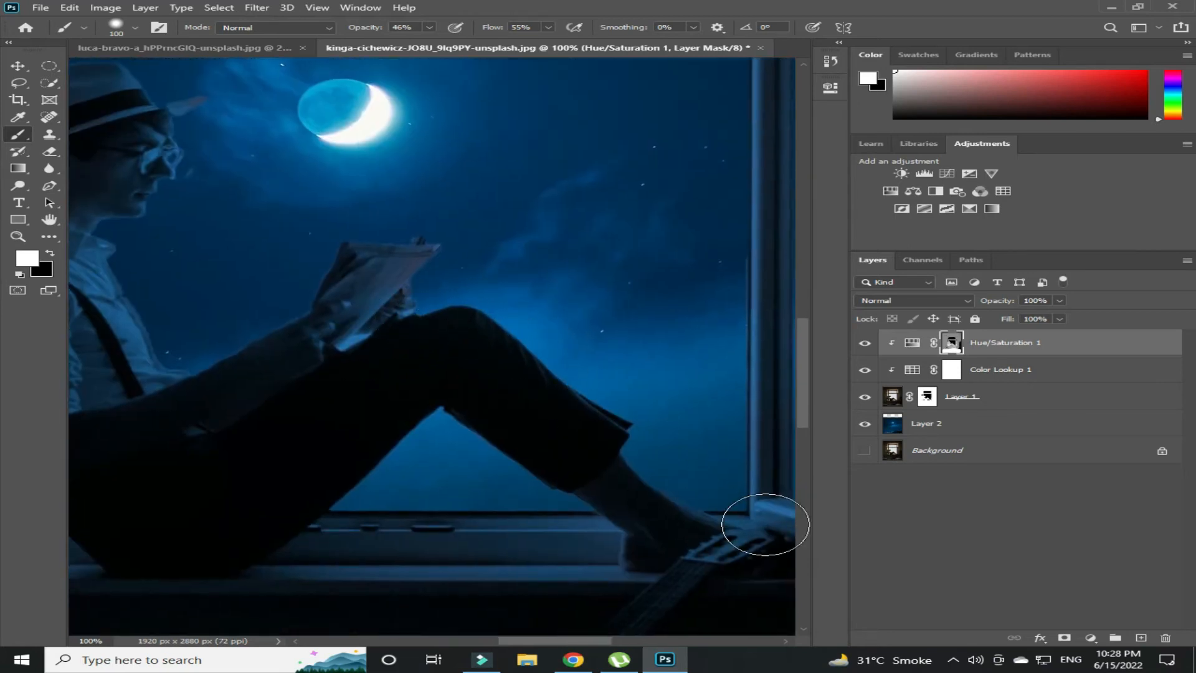
Step: Add a Curves adjustment clipped to Layer 1 and pull its white point inward to brighten the man and room
click(978, 406)
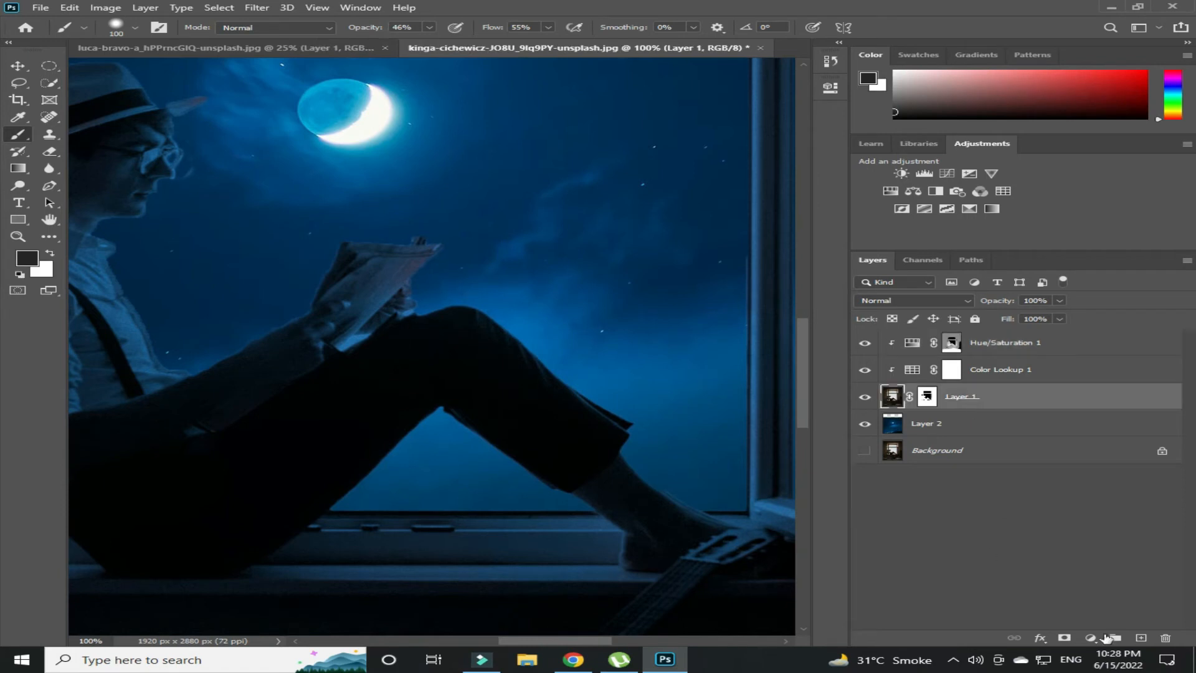
click(946, 173)
drag(779, 290, 709, 293)
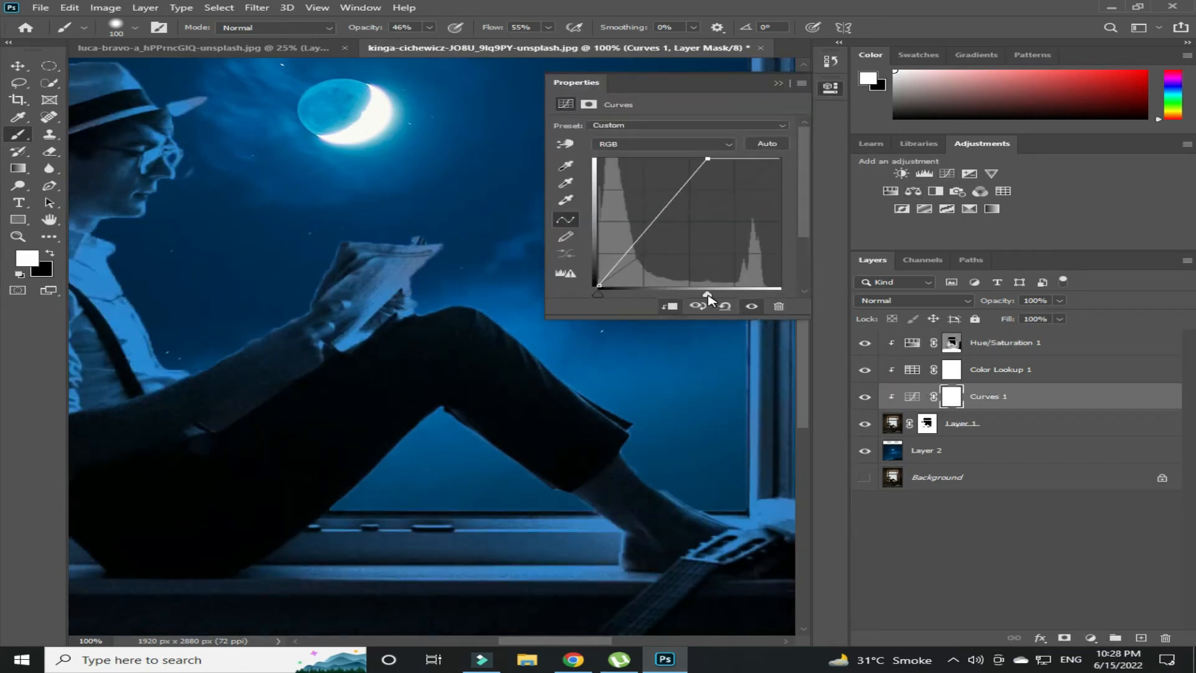
key(ctrl+0)
drag(707, 298, 672, 297)
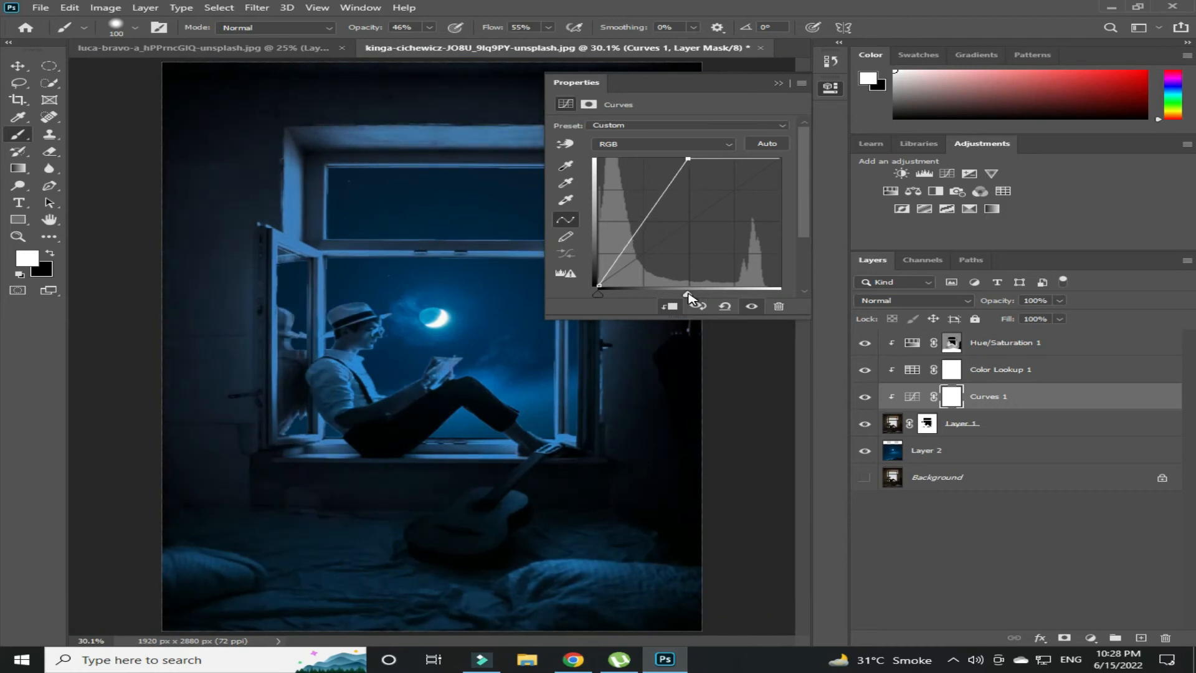
drag(670, 294, 701, 297)
click(778, 83)
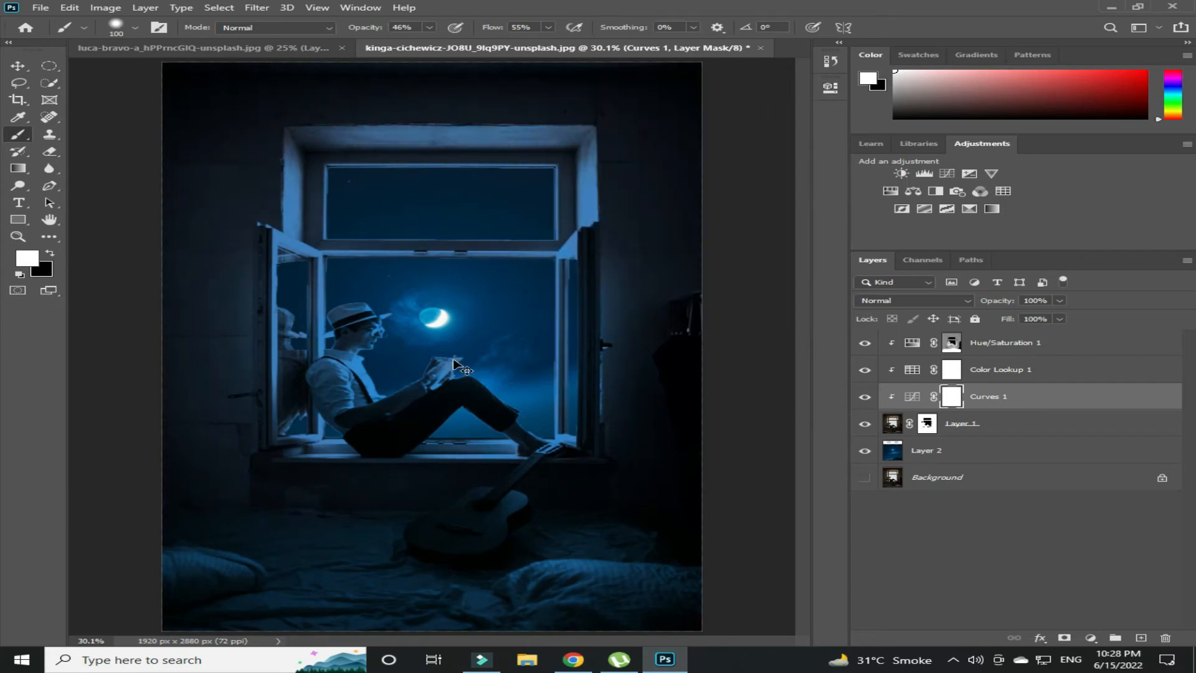
Step: Invert the Curves 1 mask and paint white over the man's face, hat, shirt front, notepad and foot to brighten them
key(ctrl+i)
scroll(395, 337, up, 4)
mouse_move(340, 314)
mouse_down()
mouse_move(317, 424)
mouse_move(350, 518)
mouse_move(436, 494)
mouse_move(606, 387)
mouse_move(494, 445)
mouse_move(355, 310)
mouse_move(347, 251)
mouse_move(323, 275)
mouse_move(304, 244)
mouse_move(204, 260)
mouse_move(200, 393)
mouse_move(299, 241)
mouse_move(356, 281)
mouse_up()
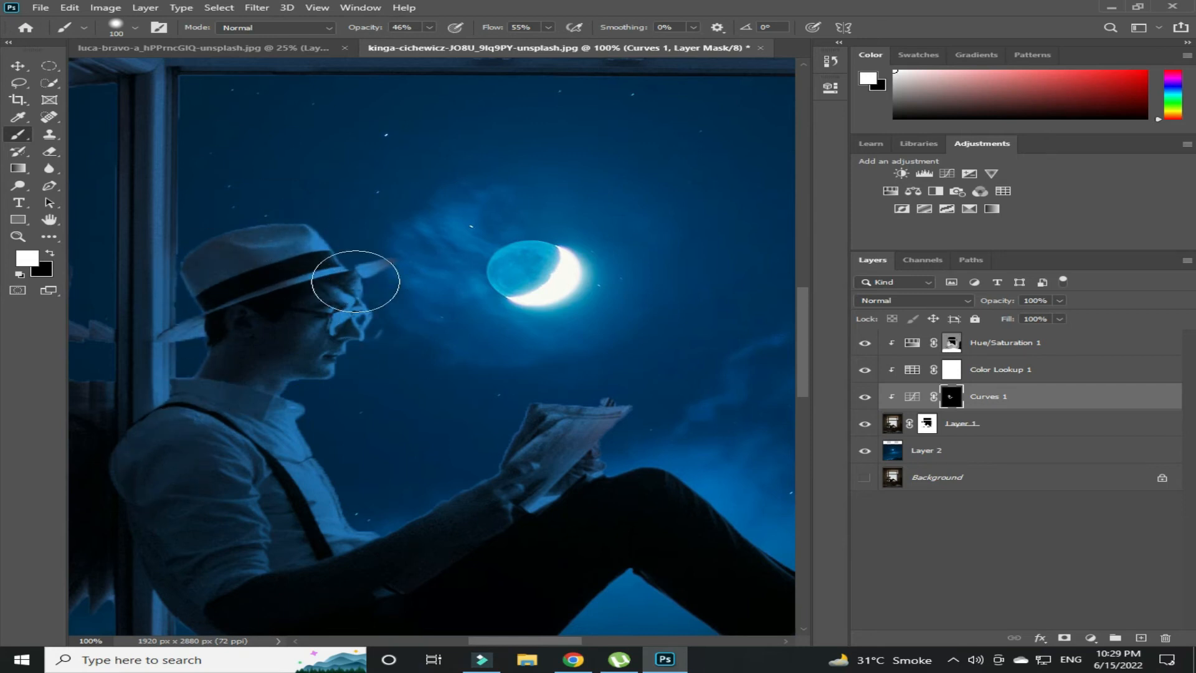
mouse_move(421, 520)
mouse_down()
mouse_move(232, 416)
mouse_move(212, 427)
mouse_up()
mouse_move(489, 396)
mouse_down()
mouse_move(549, 466)
mouse_move(465, 405)
mouse_move(610, 494)
mouse_move(614, 533)
mouse_move(706, 598)
mouse_up()
drag(646, 538, 563, 449)
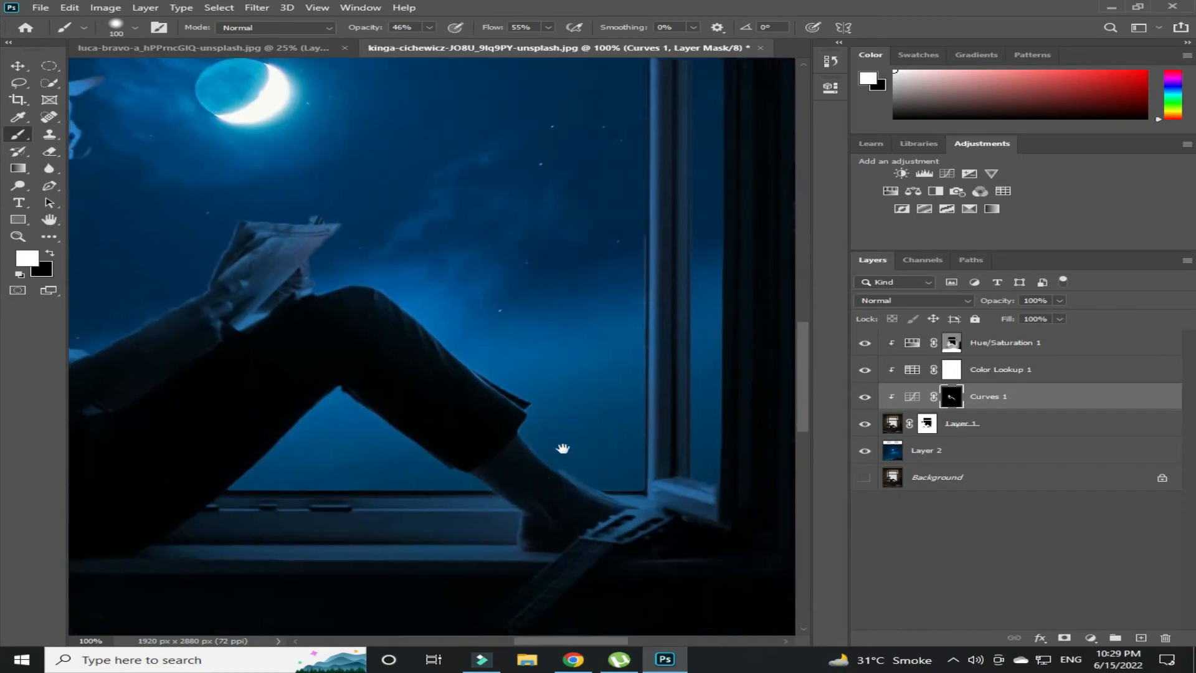
Step: Paint white on the Curves 1 mask along the upper window recess and the open sash to brighten their edges
key(ctrl+0)
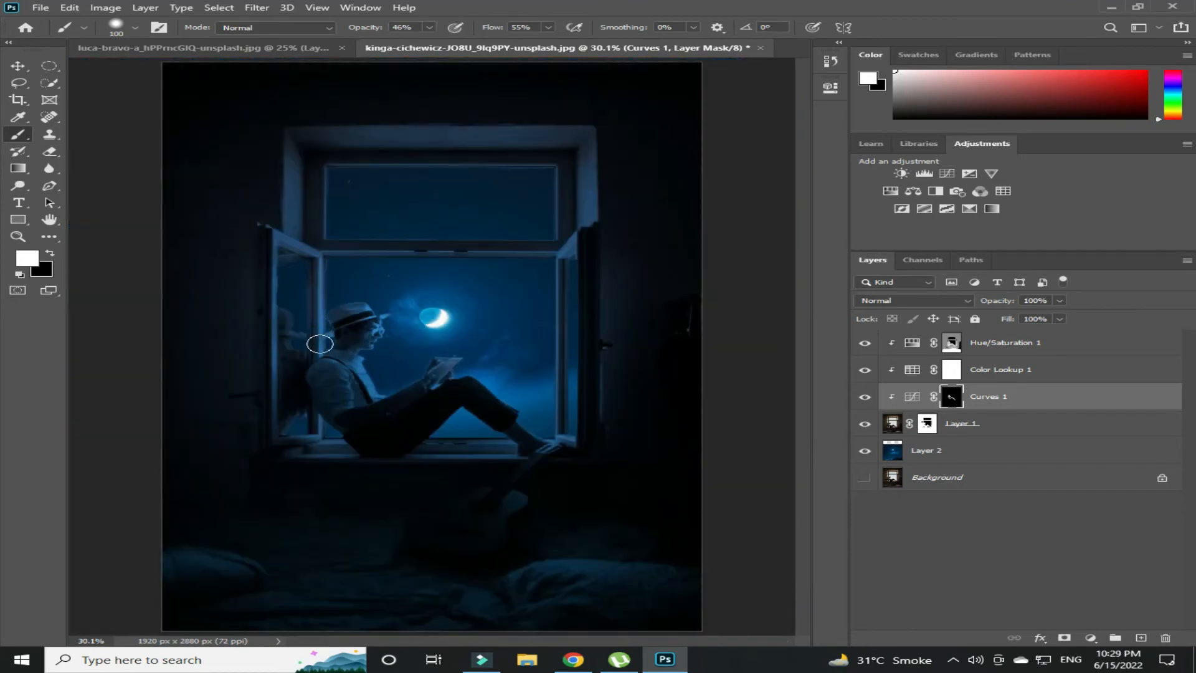
drag(300, 235, 291, 148)
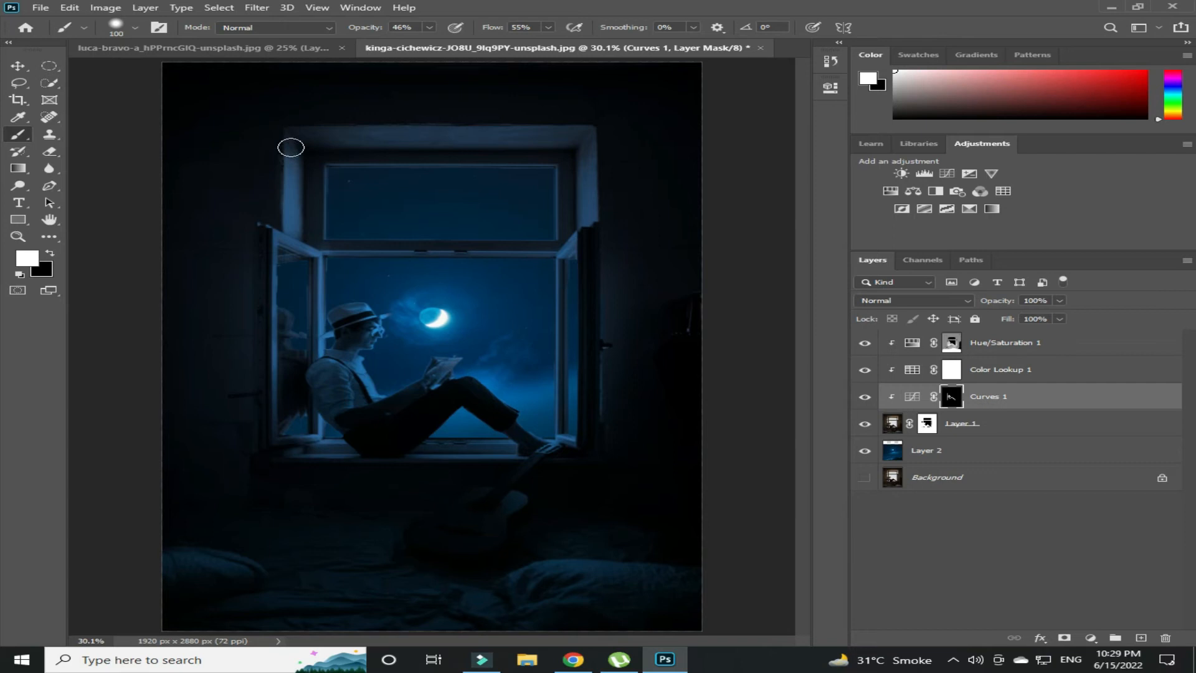
drag(583, 152, 593, 218)
mouse_move(589, 147)
mouse_down()
mouse_move(499, 133)
mouse_move(522, 136)
mouse_up()
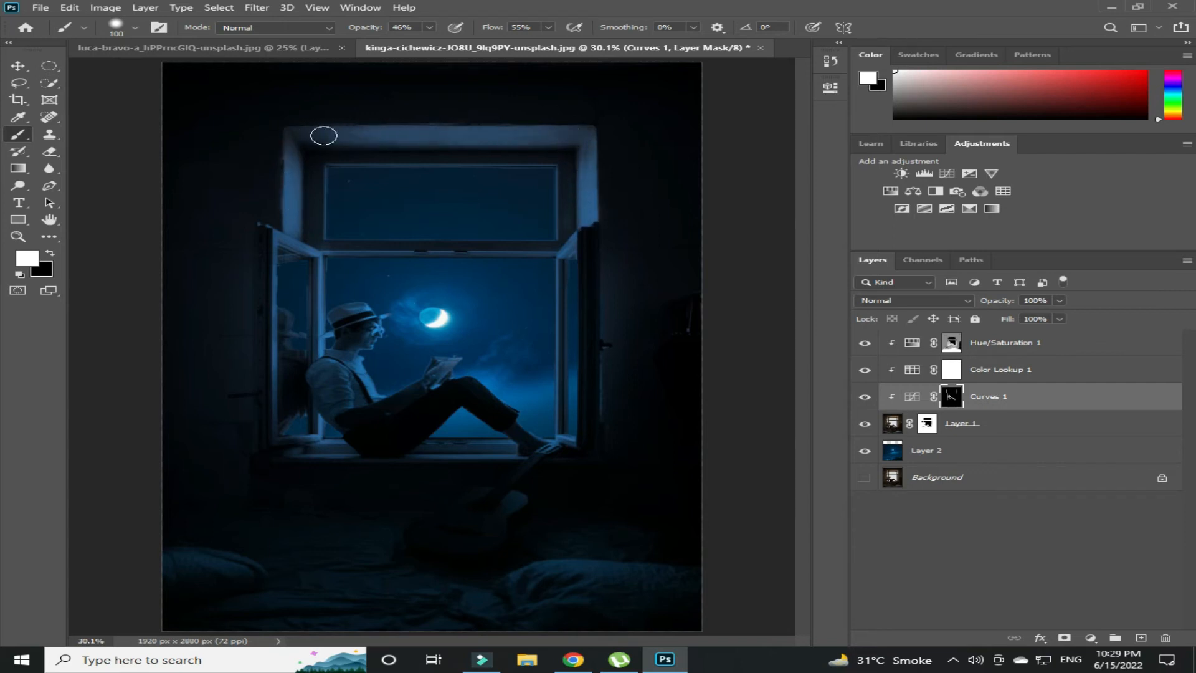
drag(273, 312, 270, 451)
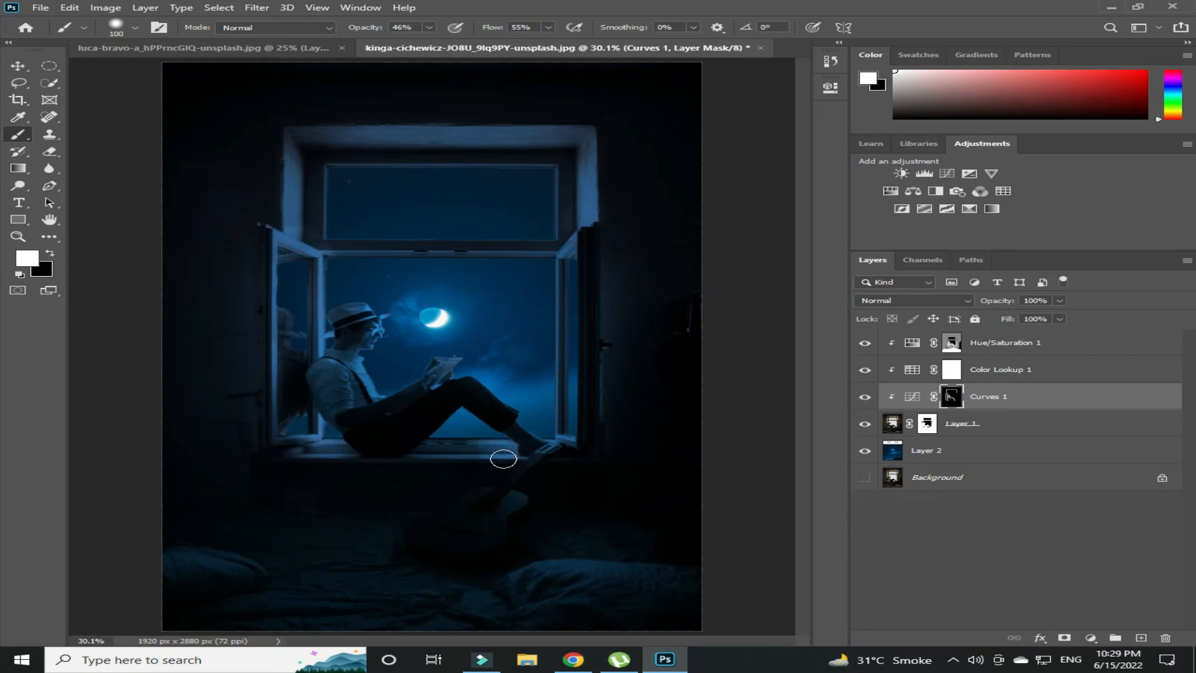
Step: Enlarge the white brush to 700 px and brighten the bedding and floor below the window on the Curves 1 mask
click(51, 252)
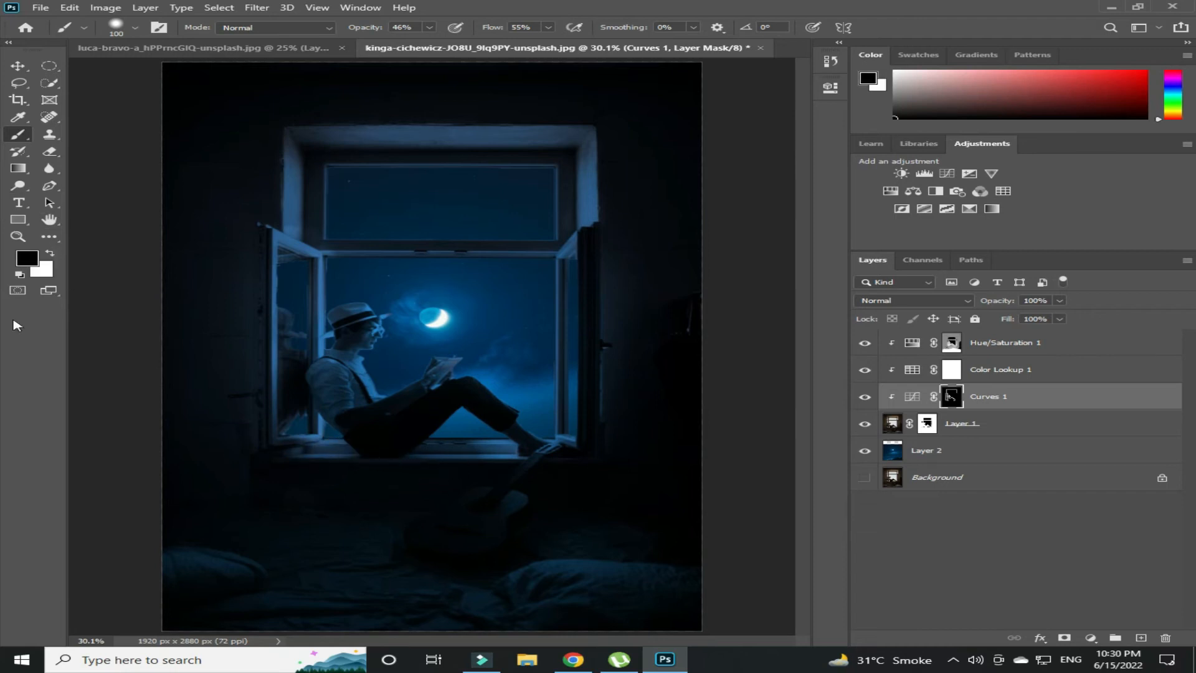
click(50, 256)
key(bracketright)
key(bracketright)
key(bracketright)
key(bracketright)
key(bracketright)
key(bracketright)
key(bracketright)
key(bracketright)
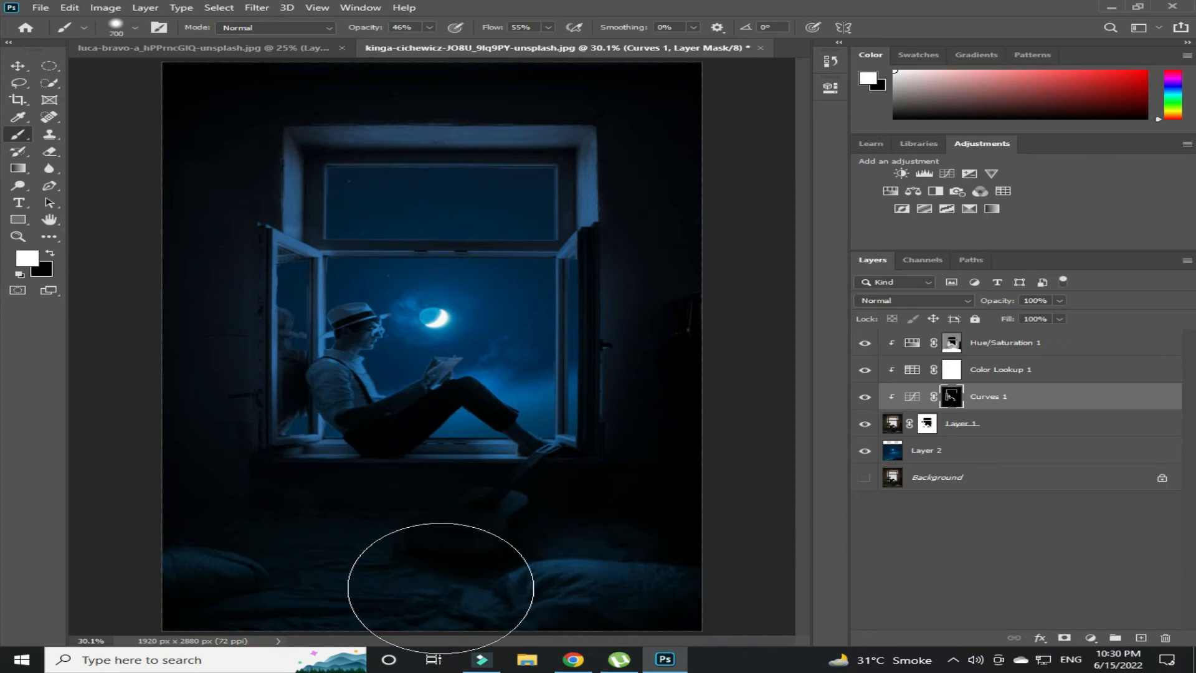
drag(520, 551, 550, 579)
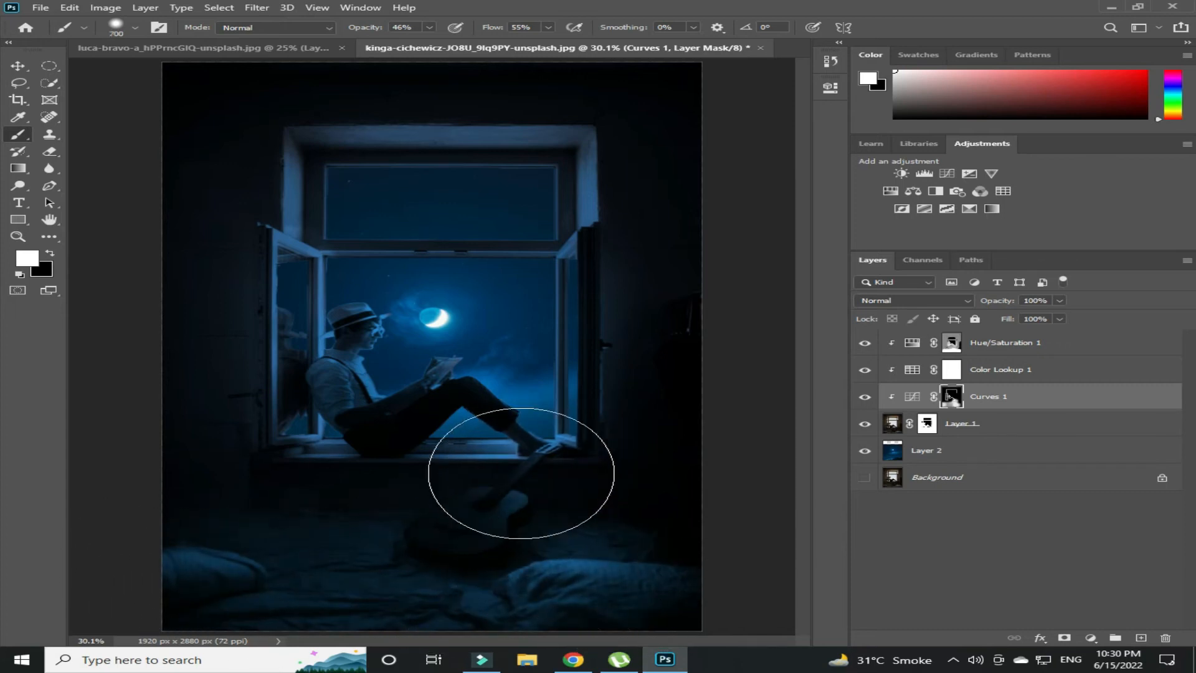
Step: Reduce the brush to 500 px and paint white on the Curves 1 mask over the guitar and the walls around the window
key(bracketleft)
key(bracketleft)
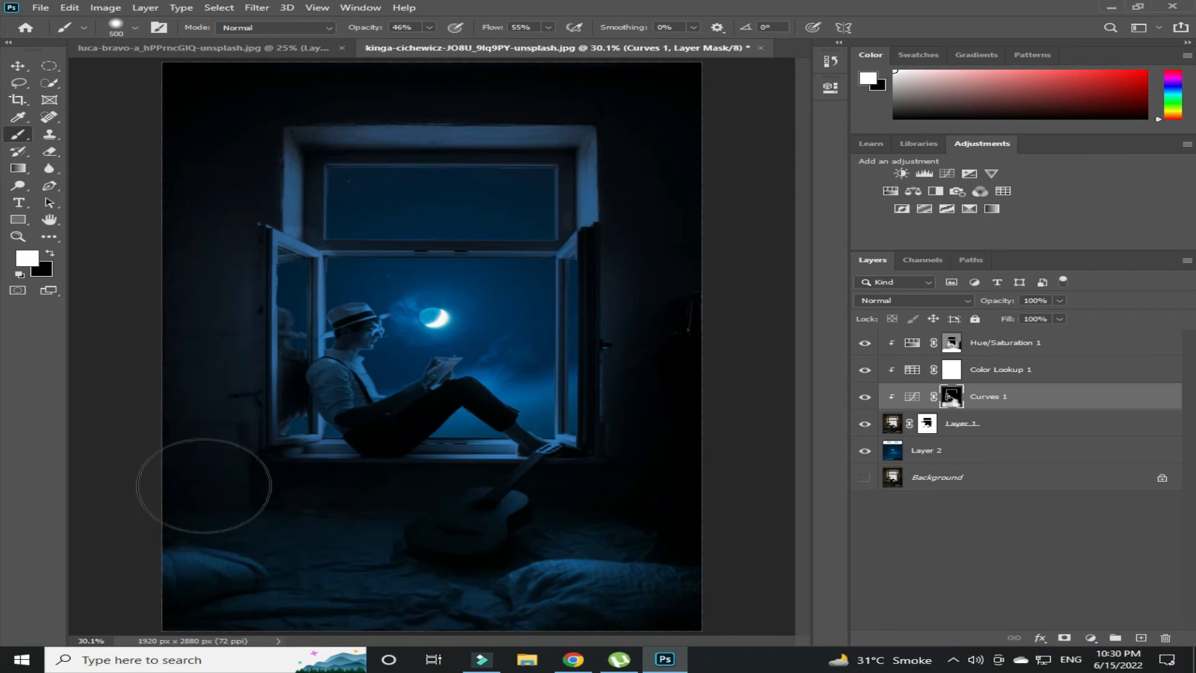
key(v)
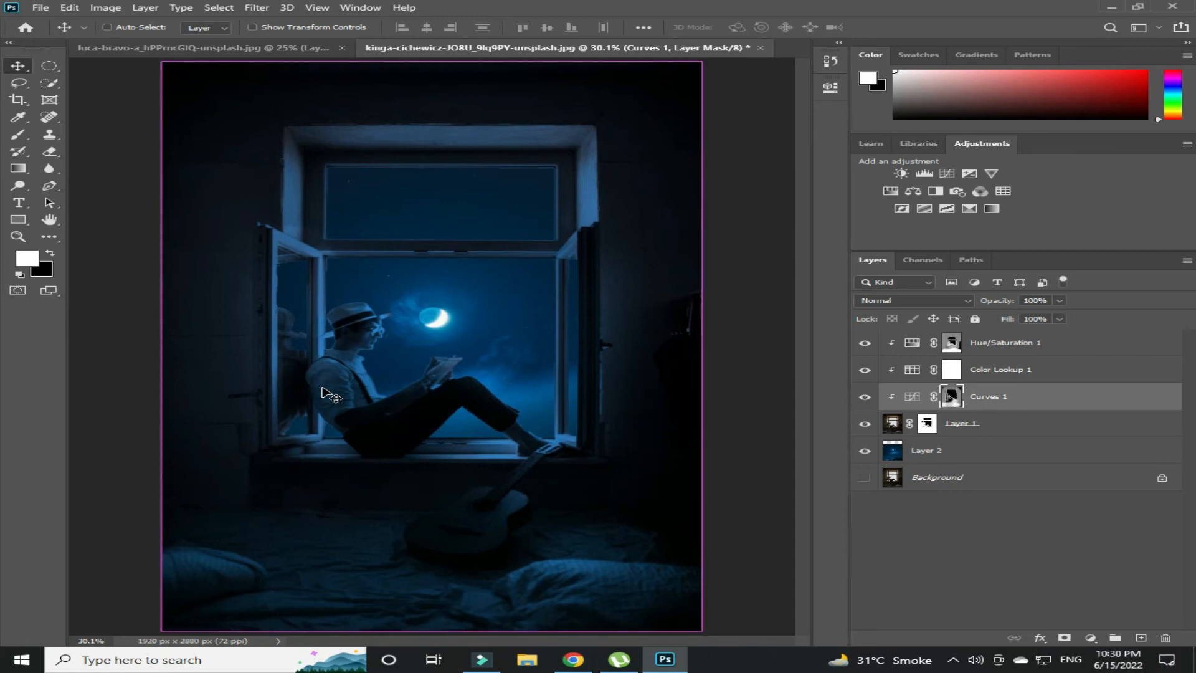
Step: Paint black at 100% opacity on the Layer 1 mask to reveal the sky in the upper glass of the open sash beside the man
key(ctrl+plus)
key(ctrl+plus)
key(ctrl+plus)
key(ctrl+plus)
drag(324, 393, 290, 398)
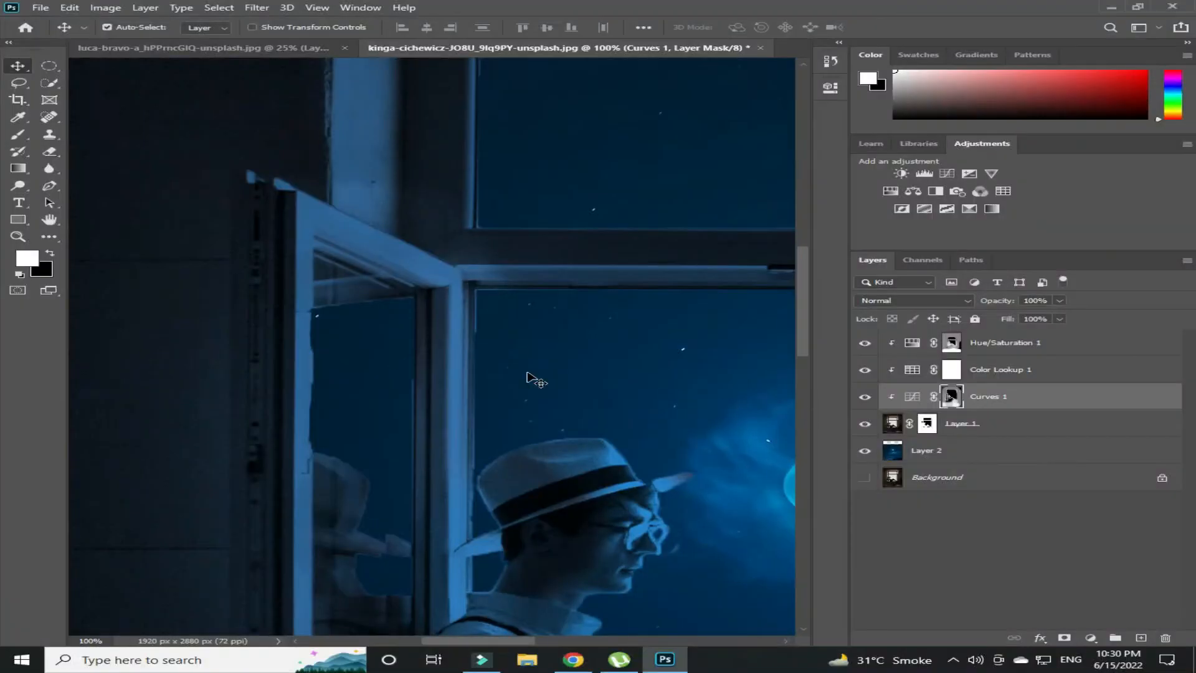
click(928, 423)
key(b)
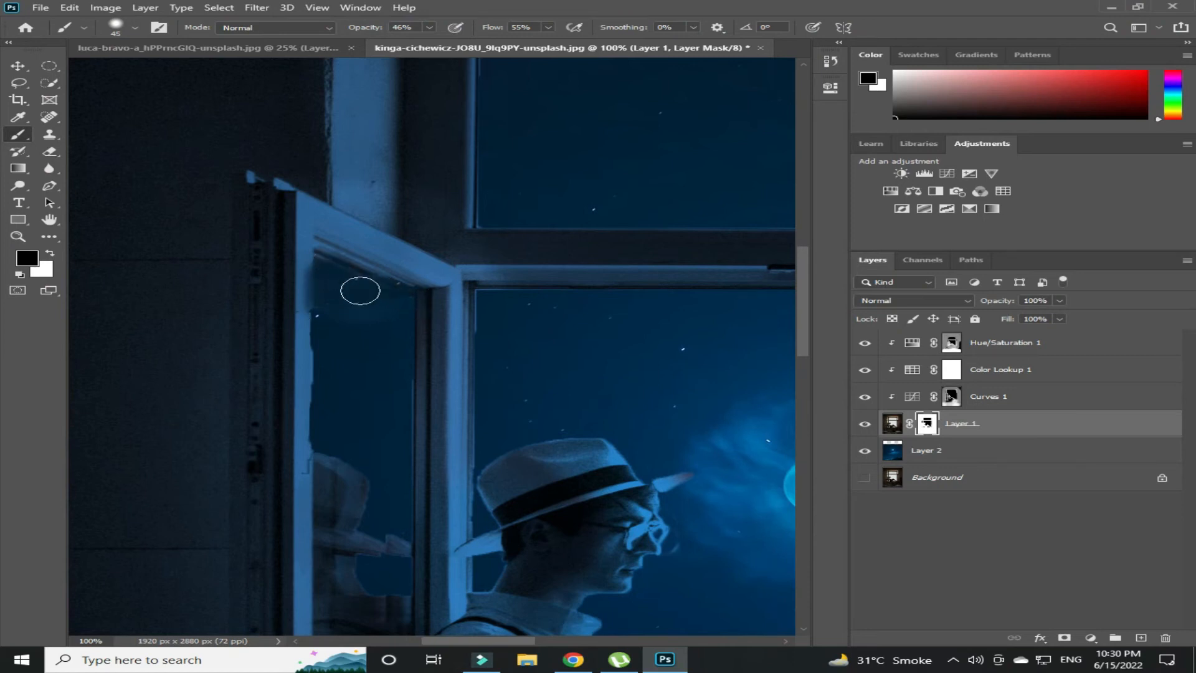
key(ctrl+z)
key(ctrl+z)
key(ctrl+z)
drag(429, 32, 521, 42)
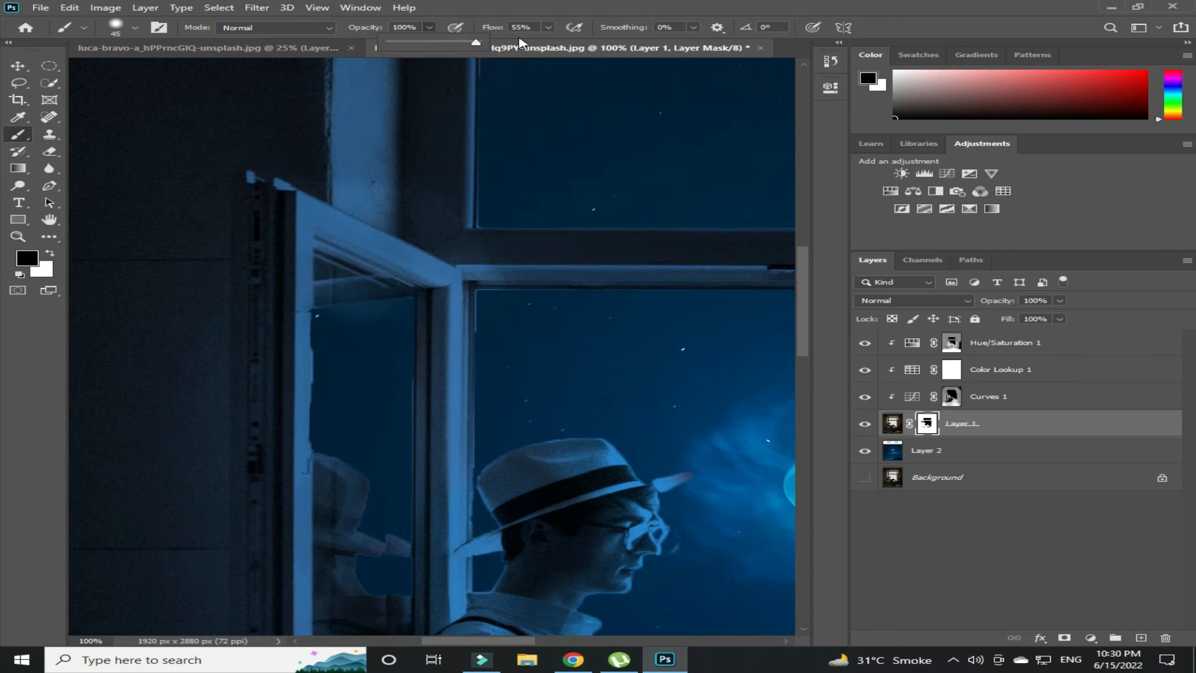
drag(389, 300, 335, 282)
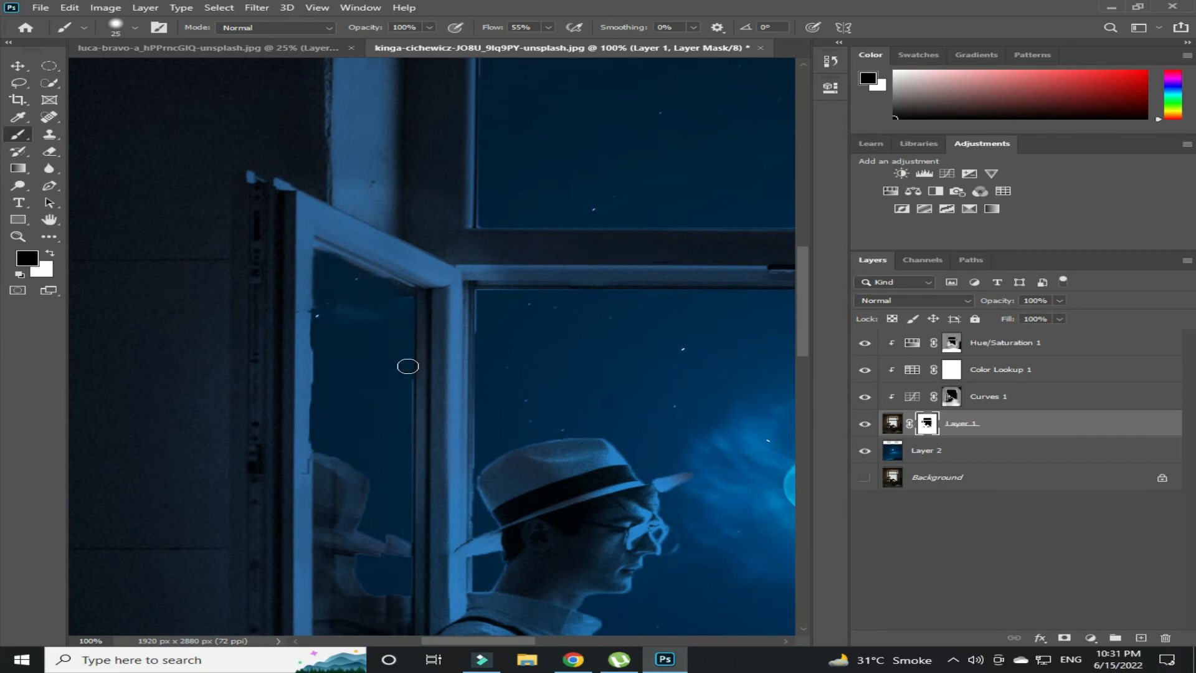
Step: Add a Levels adjustment clipped to Layer 1 and lower its white output level to darken the man and room
key(ctrl+0)
key(v)
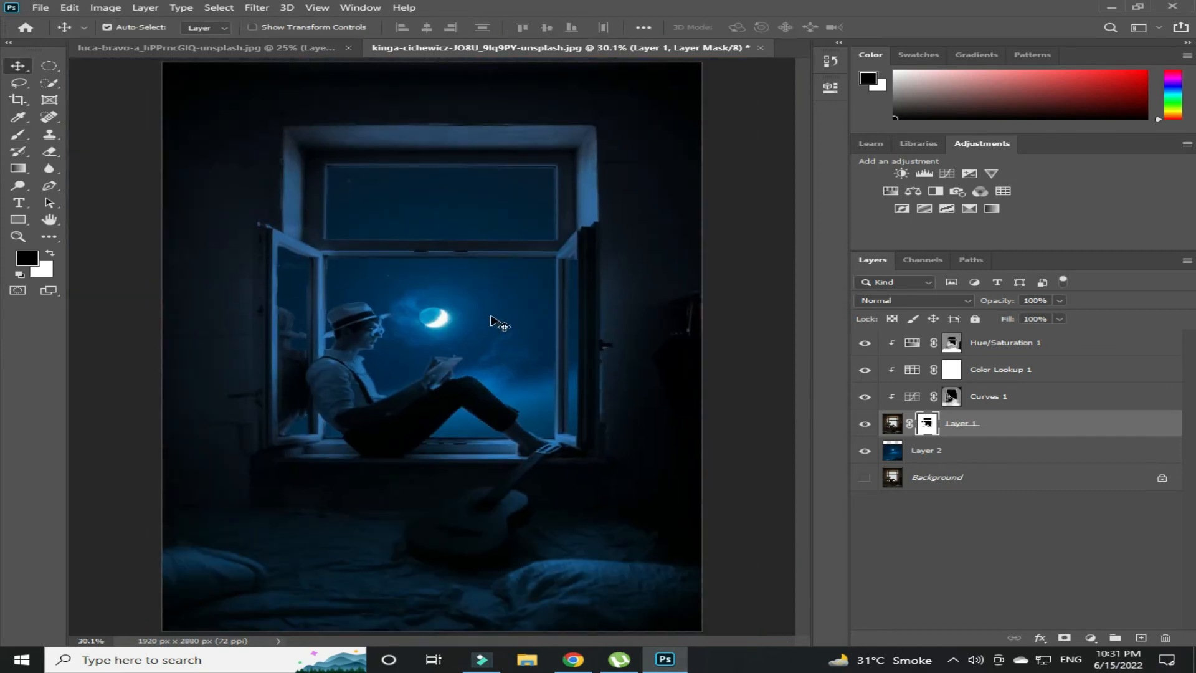
click(1094, 640)
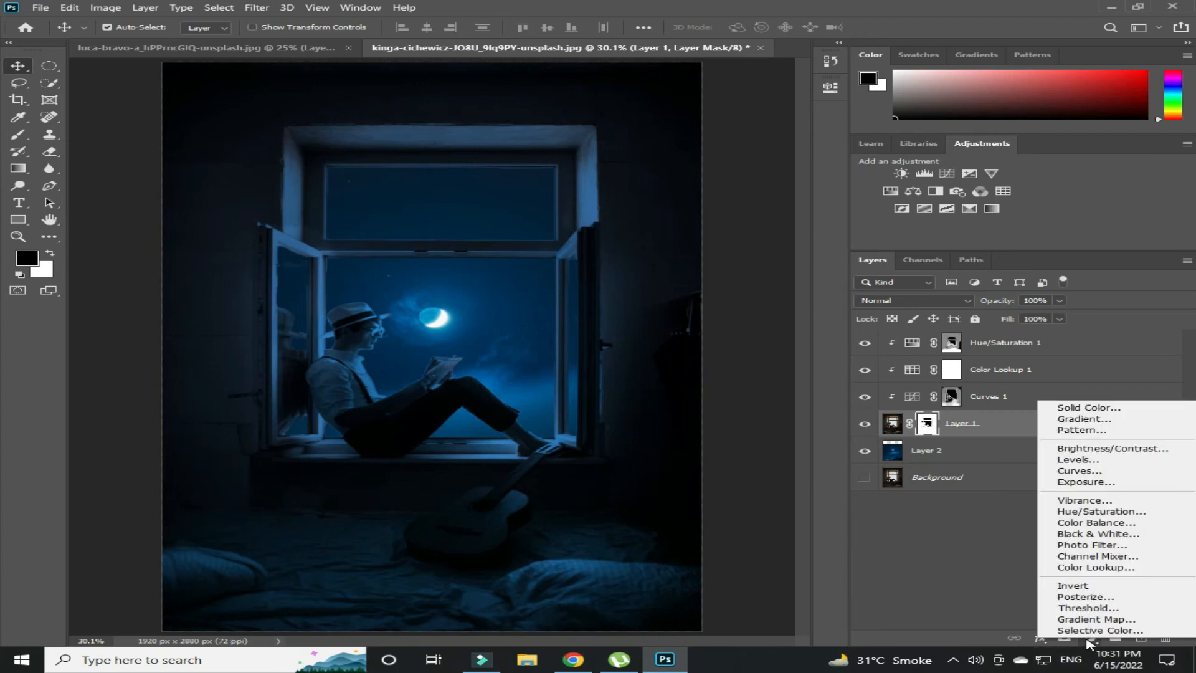
click(925, 173)
drag(781, 262, 702, 262)
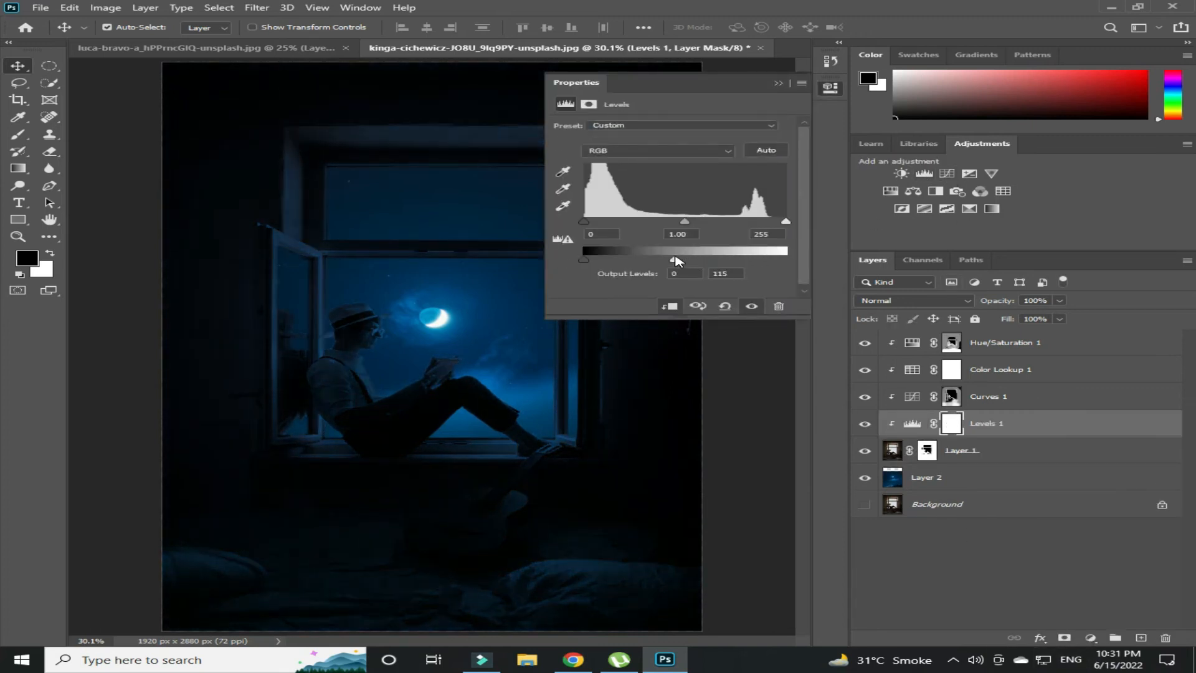
click(779, 83)
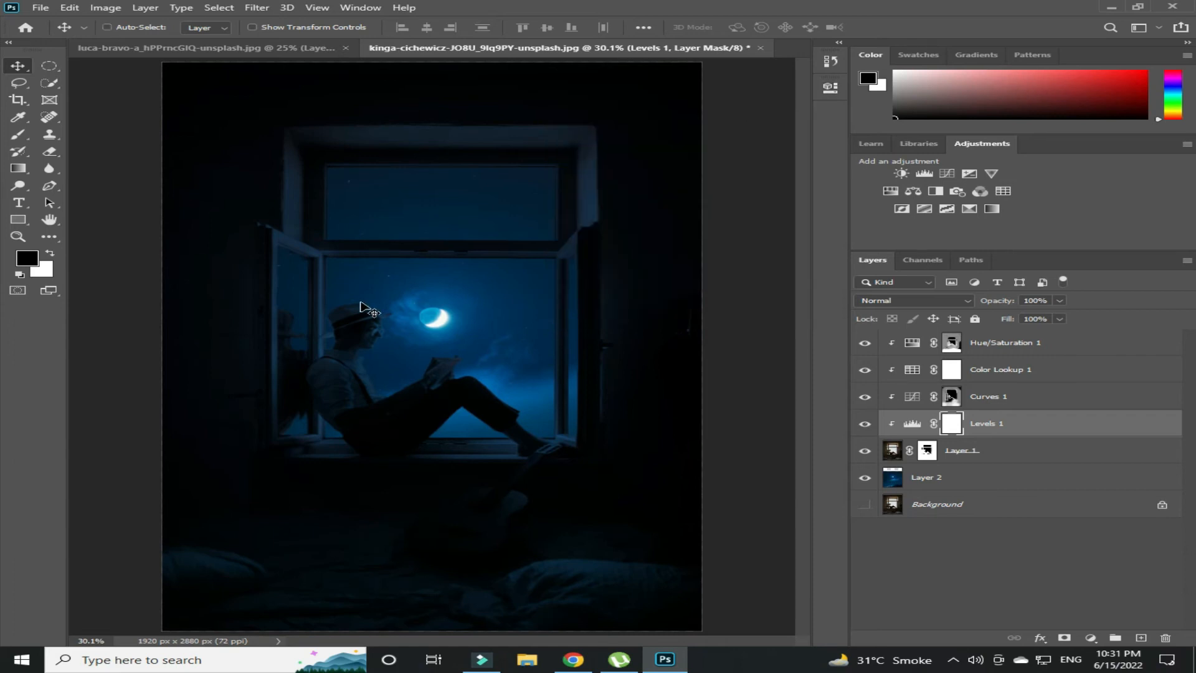
Step: Invert the Levels 1 mask to black to hide the darkening across the whole image
key(ctrl+plus)
key(ctrl+plus)
key(ctrl+plus)
key(ctrl+plus)
drag(361, 302, 512, 287)
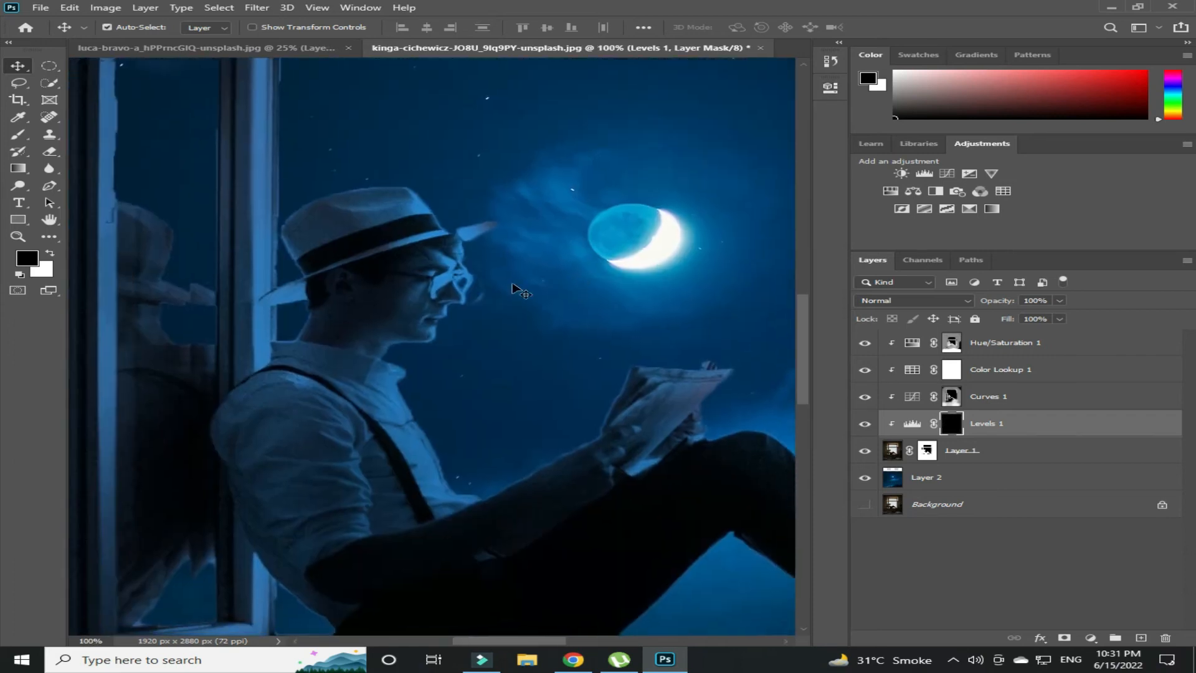
Step: Paint white at 42% opacity with a 70 px brush on the Levels 1 mask over the shadowed parts of the man's neck, shirt and arm
key(b)
click(429, 27)
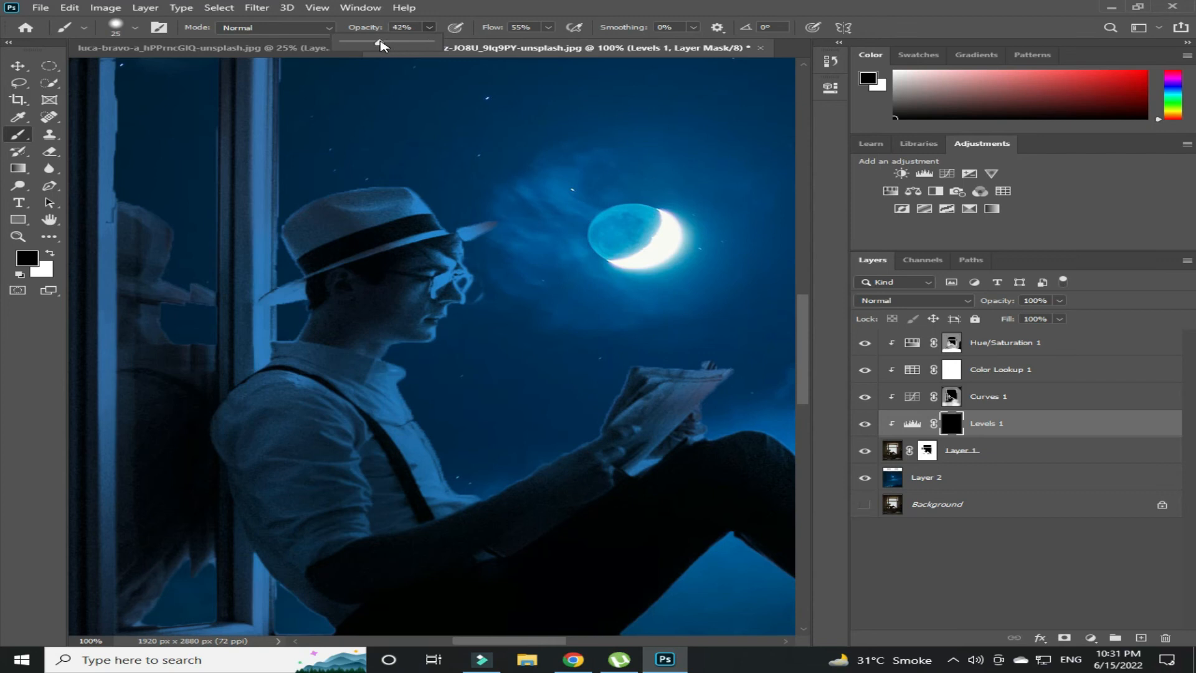
key(bracketright)
key(bracketright)
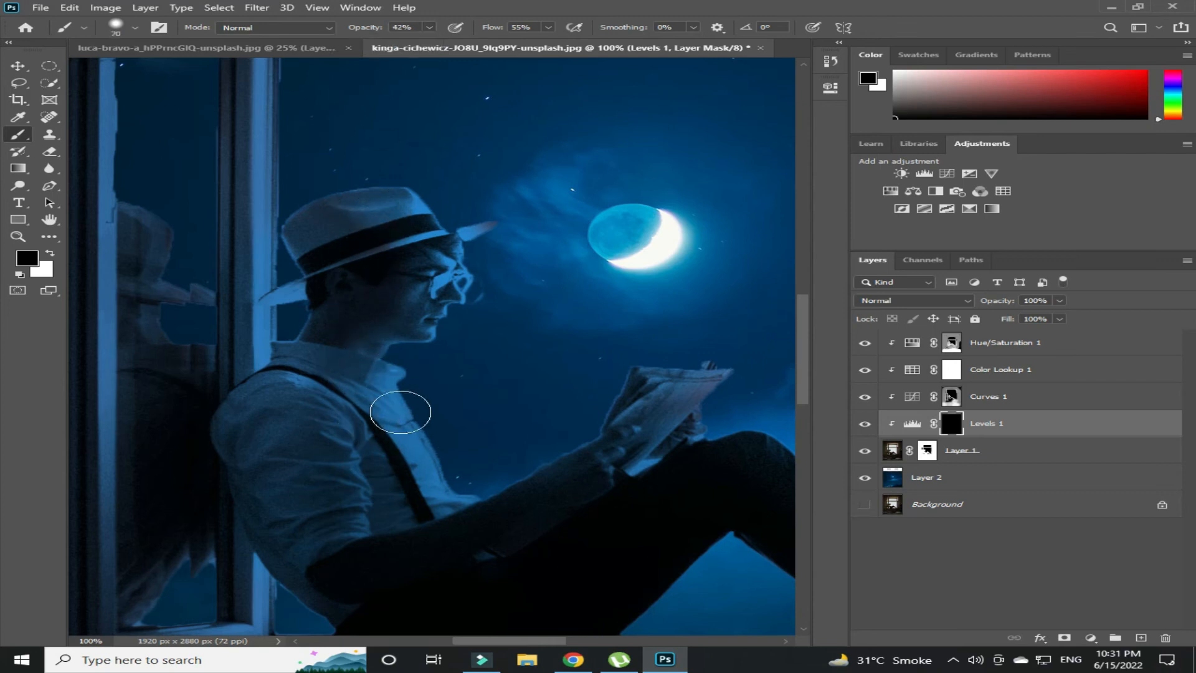
click(49, 253)
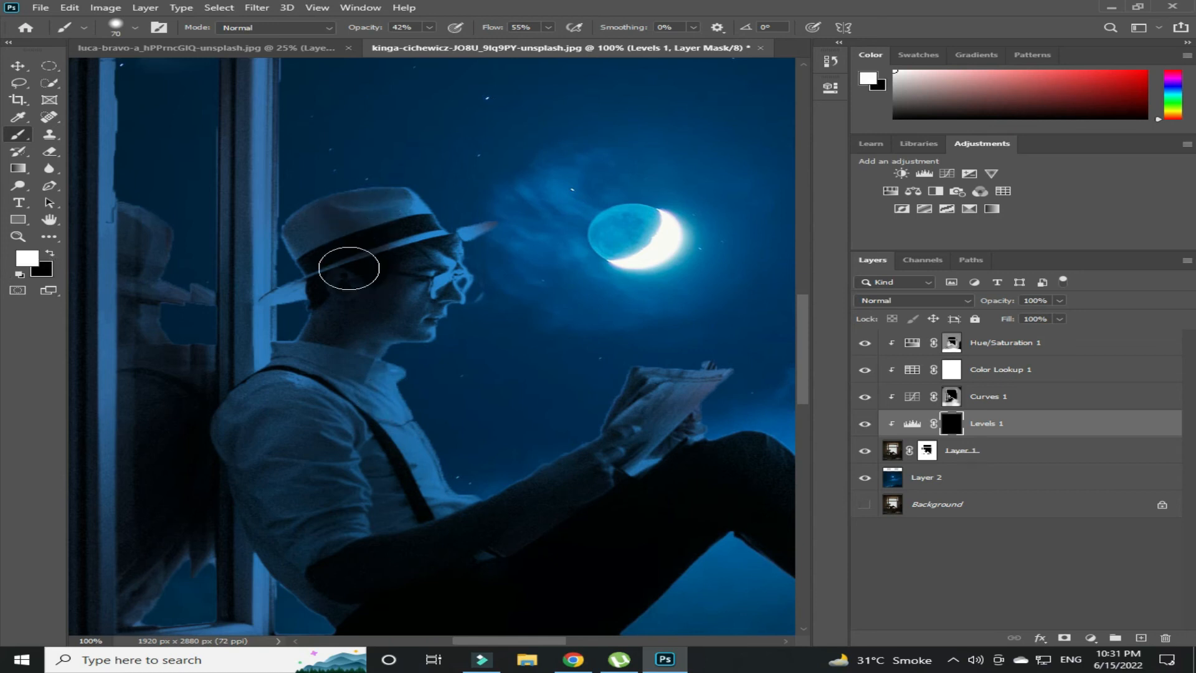
mouse_move(388, 380)
mouse_down()
mouse_move(427, 472)
mouse_move(432, 441)
mouse_move(465, 494)
mouse_move(421, 433)
mouse_move(573, 357)
mouse_up()
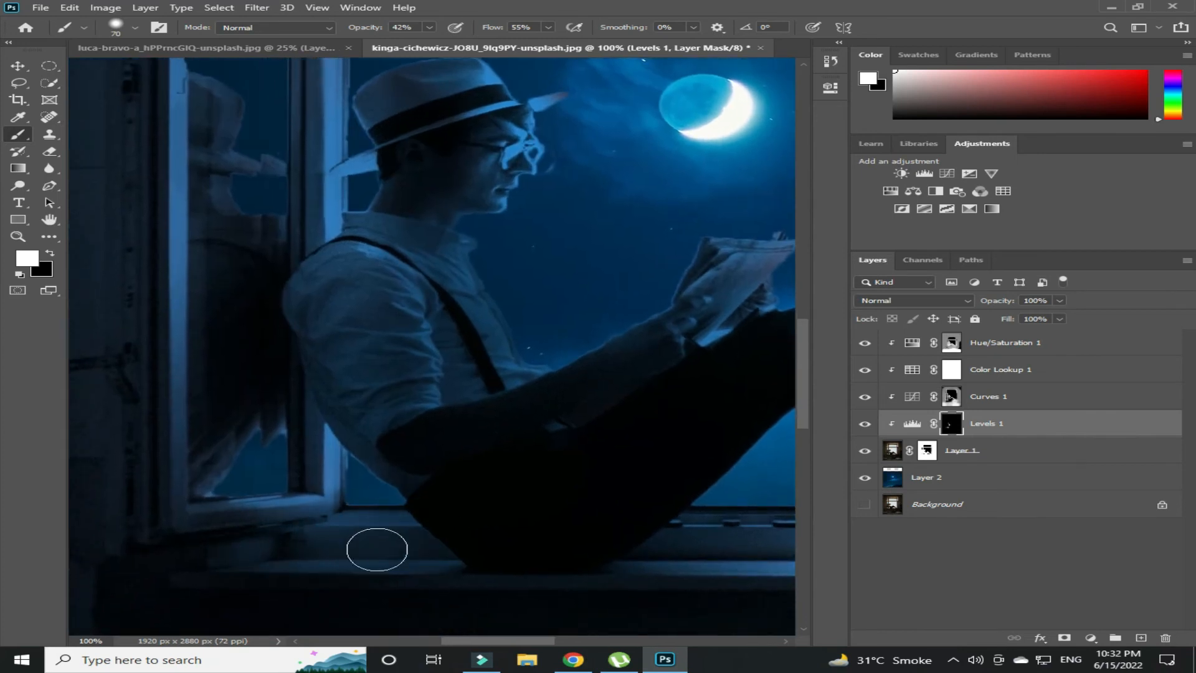
drag(492, 547, 212, 530)
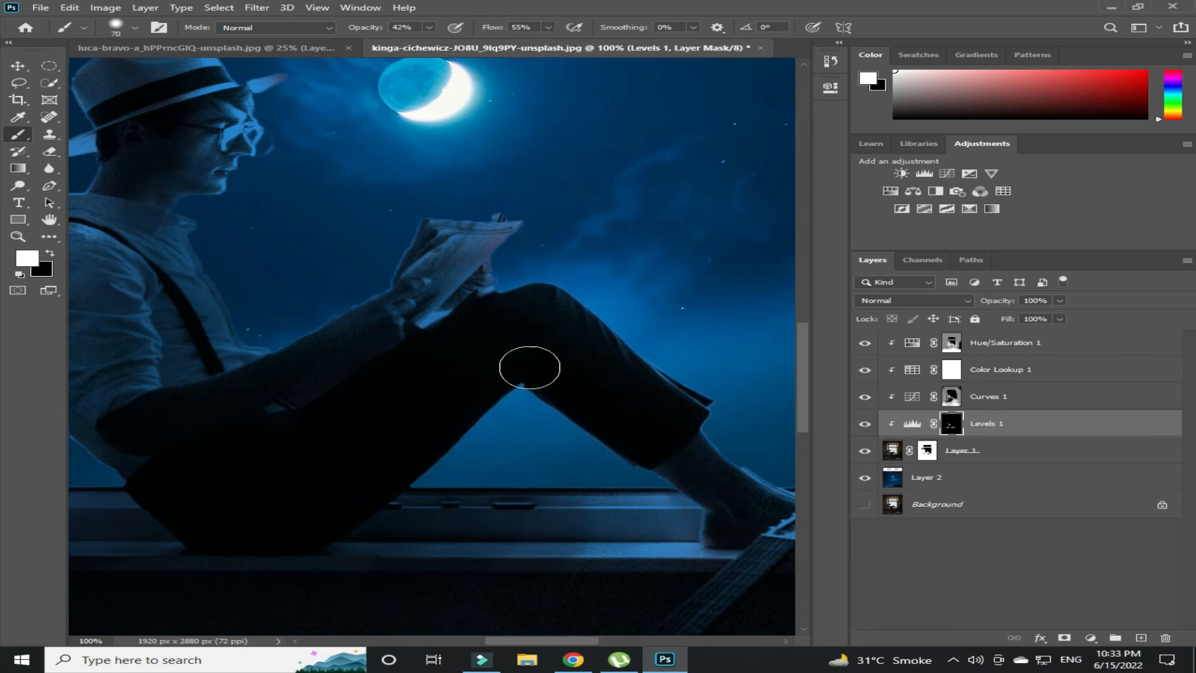
drag(194, 511, 353, 586)
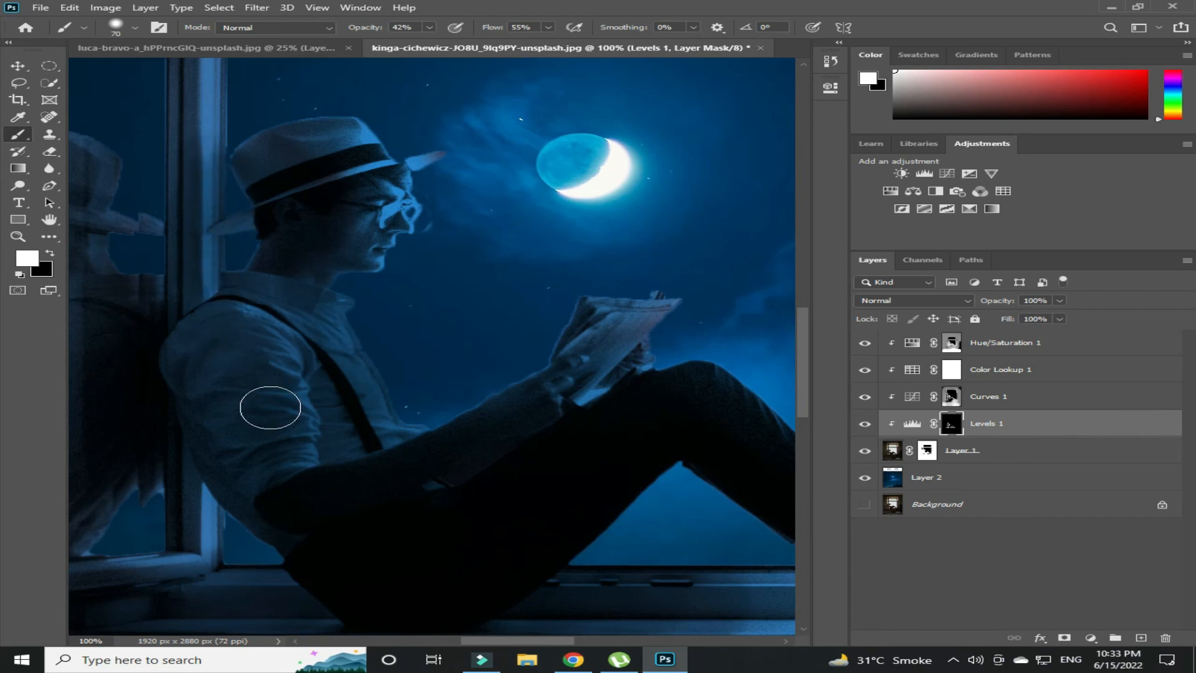
Step: Toggle the Levels 1 layer off and on to compare the whole image with and without the painted shadows
key(ctrl+0)
click(864, 425)
click(864, 425)
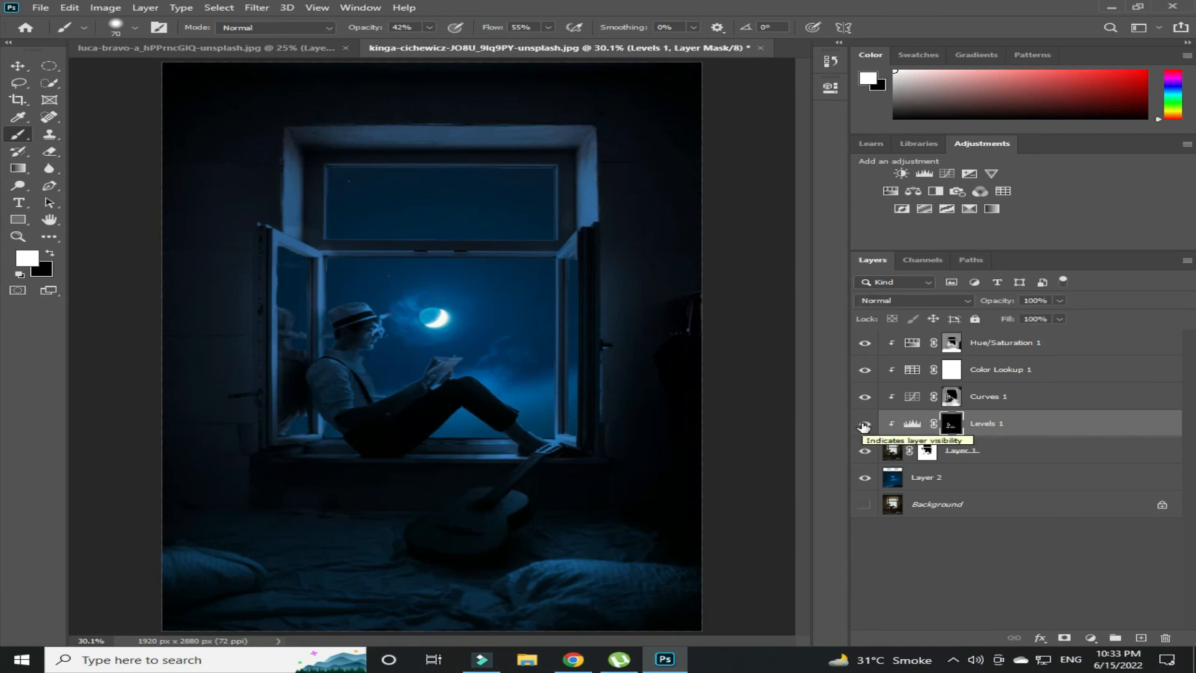
Step: Check the shadows painted on the man once more by hiding and showing the Levels 1 layer
click(864, 426)
click(864, 426)
key(v)
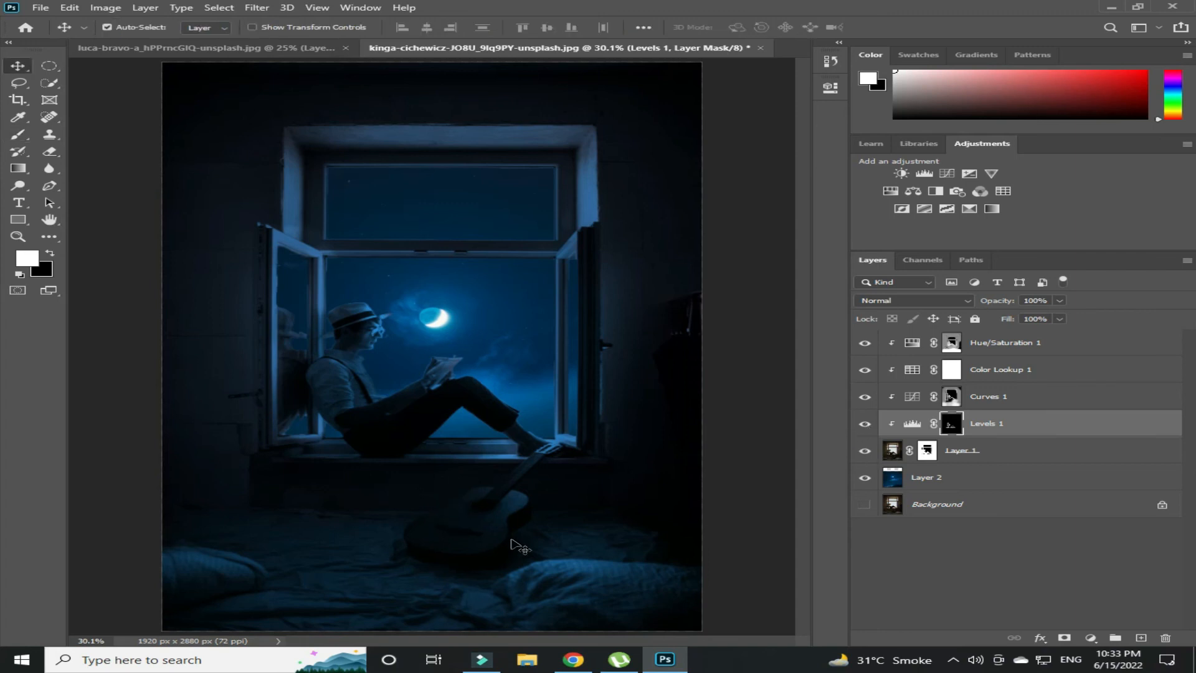
click(993, 348)
key(b)
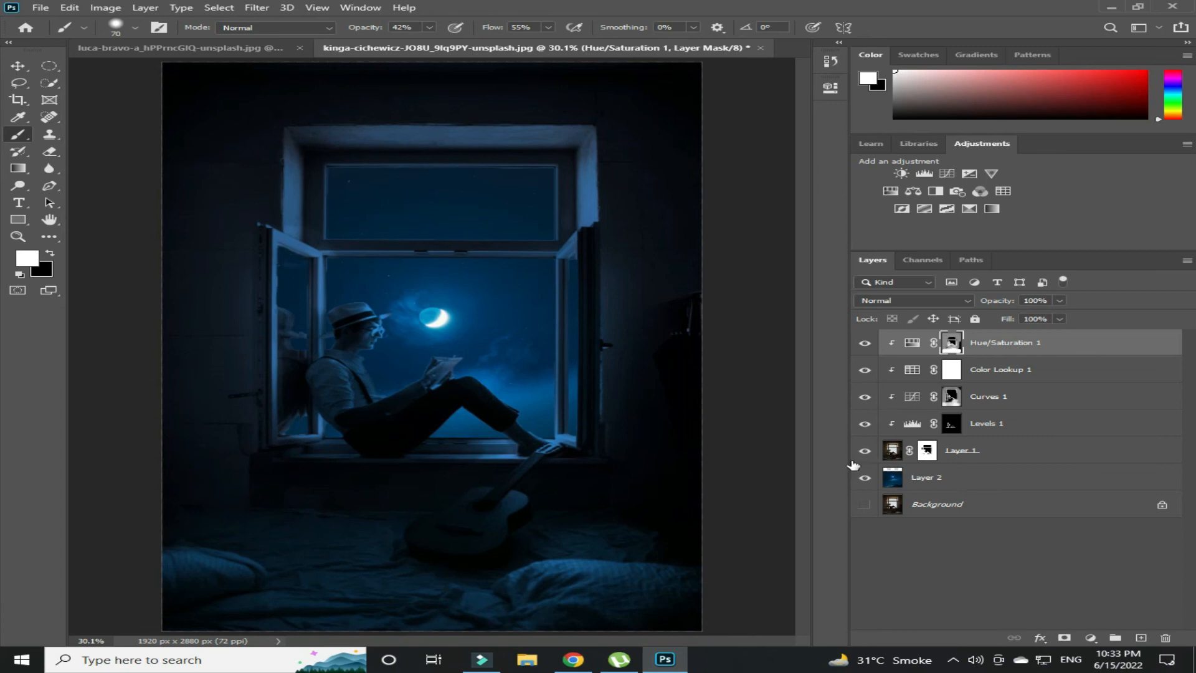
key(v)
key(x)
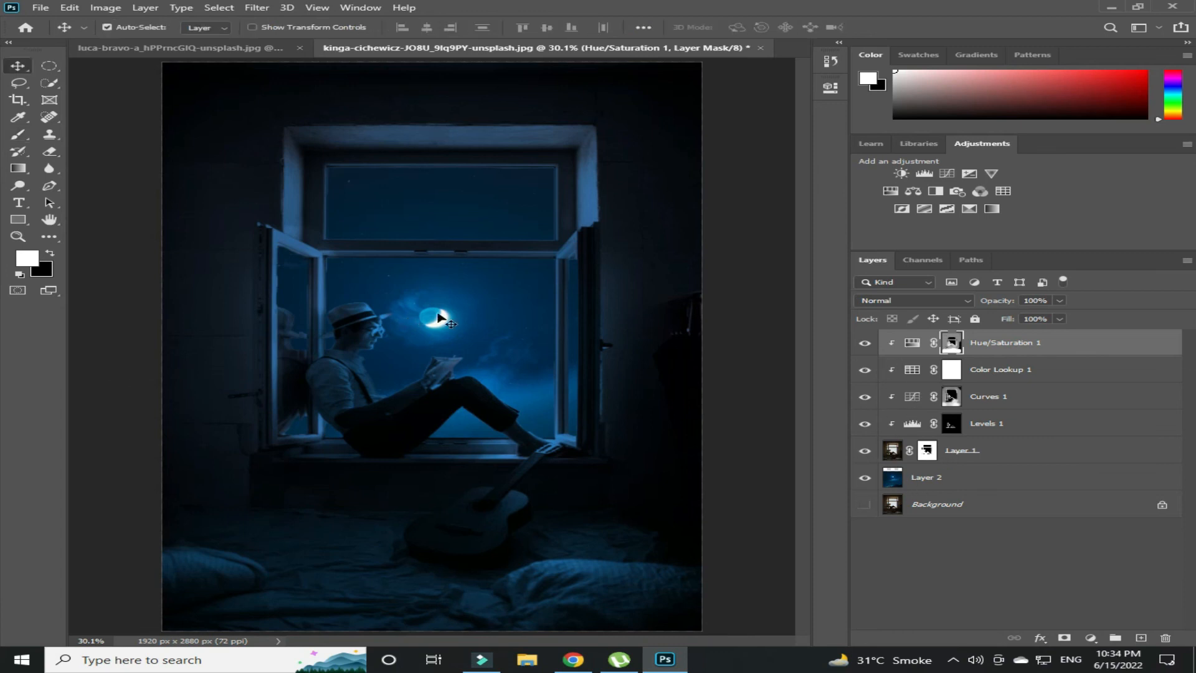
Step: Apply a Gaussian Blur with a radius of 8.0 pixels to the moonlit sky on Layer 2
click(505, 342)
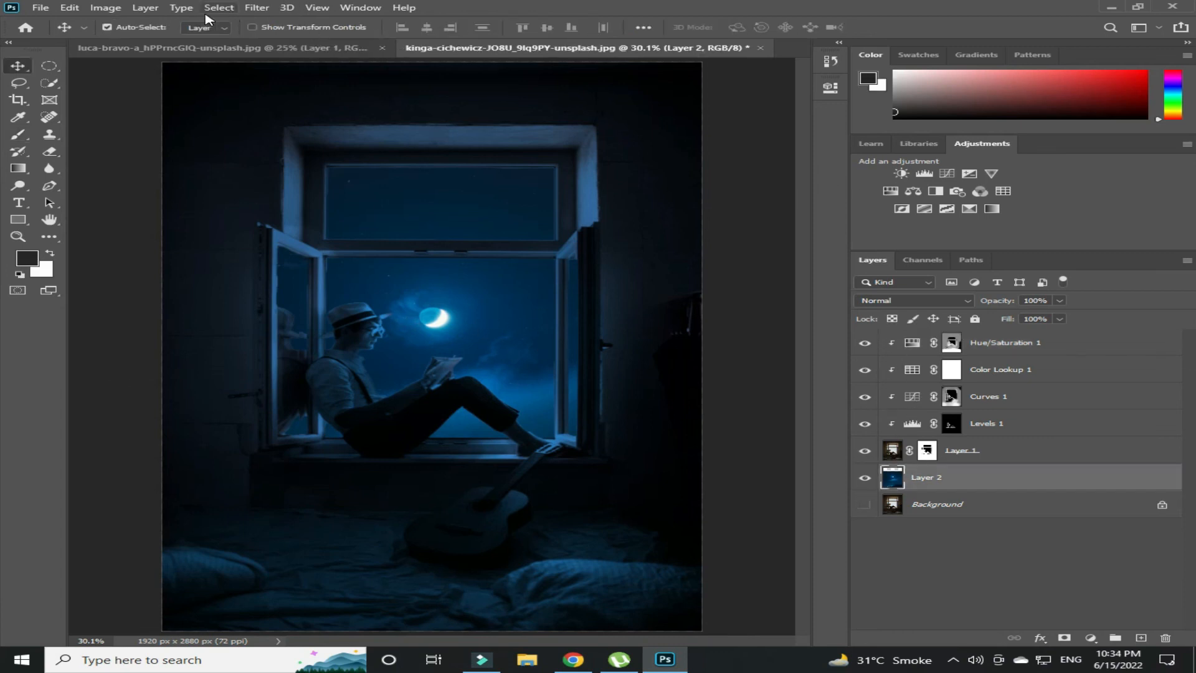
click(255, 8)
mouse_move(423, 153)
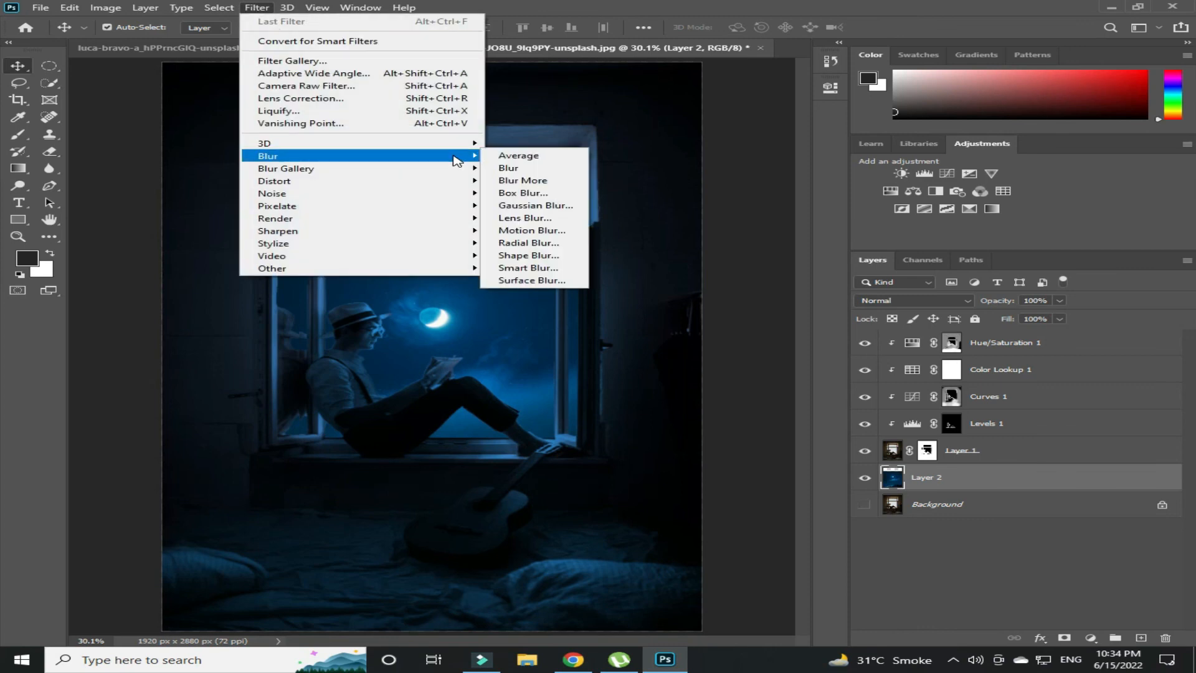
click(542, 211)
drag(753, 469, 761, 470)
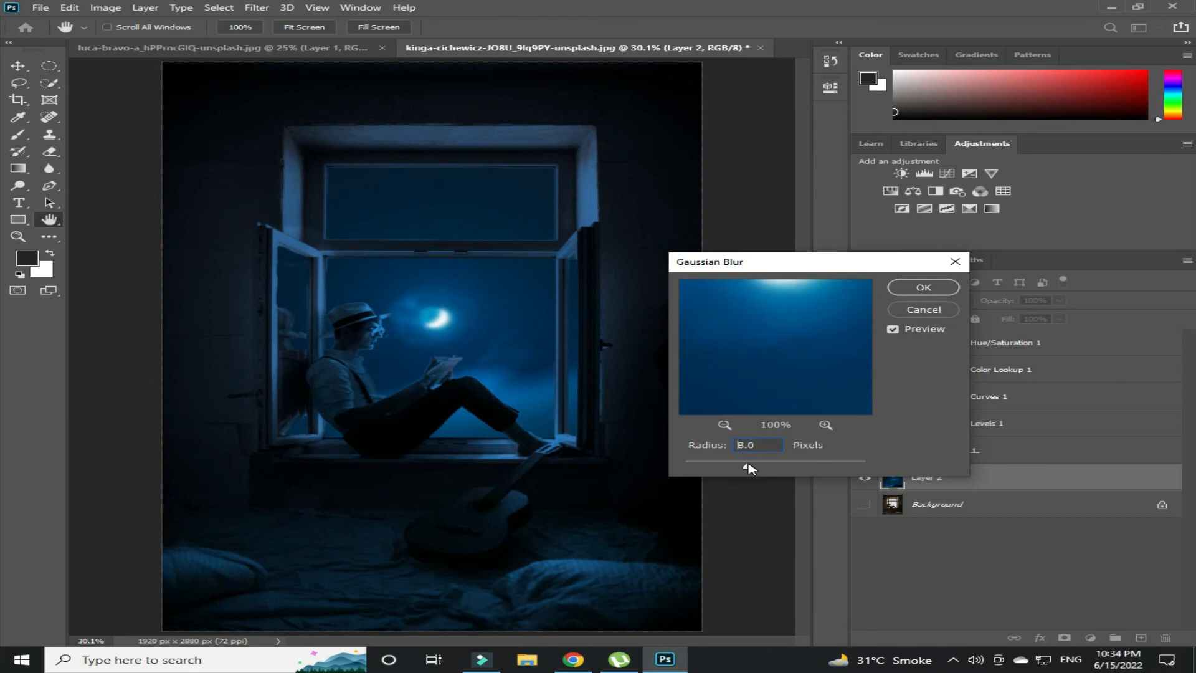
click(923, 287)
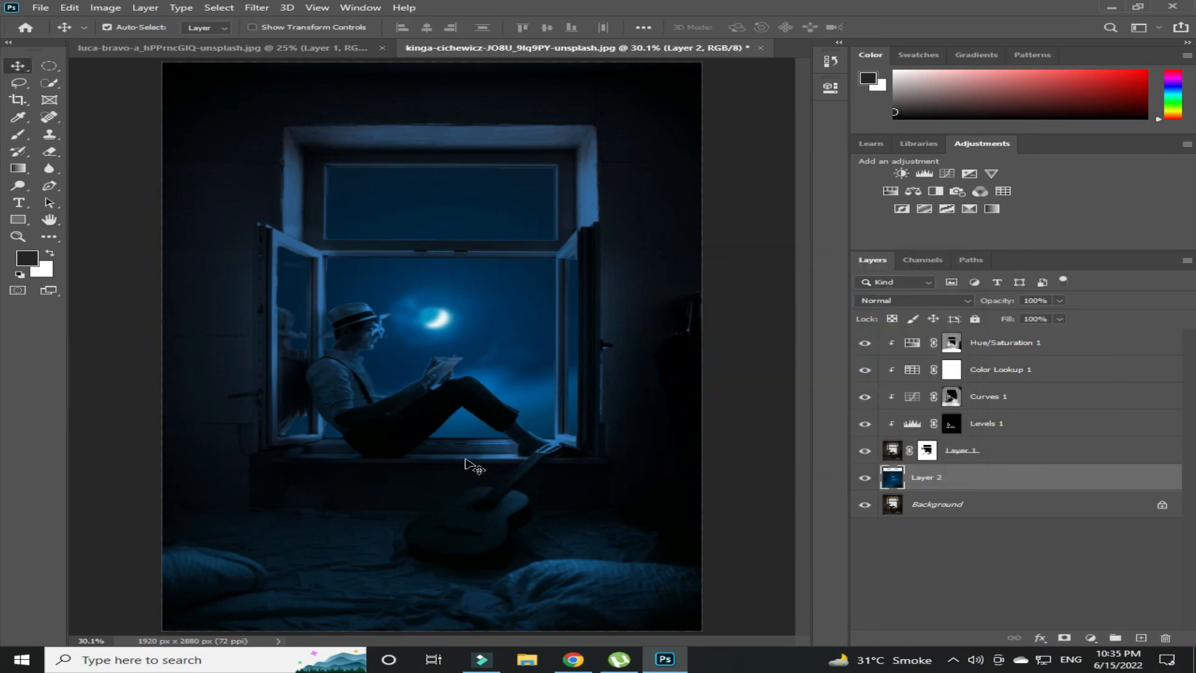
Step: Paint white at 42% opacity on the Levels 1 mask over the window frame, open right sash and foreground to darken them
click(999, 406)
click(994, 426)
key(b)
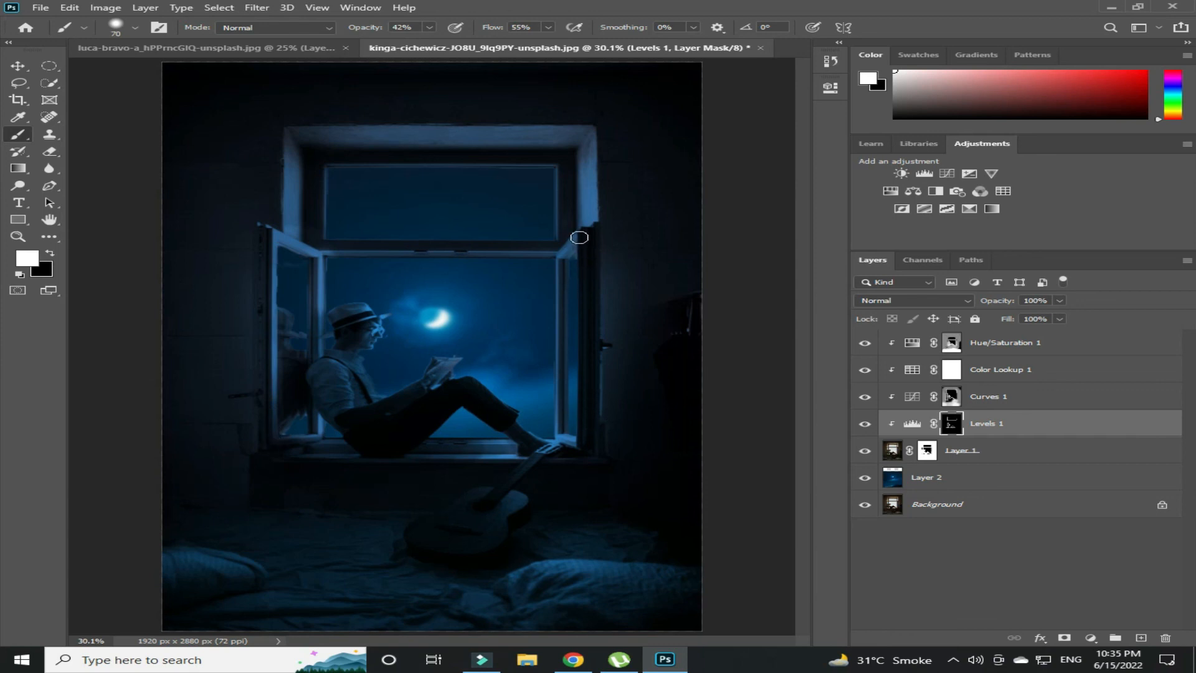
key(bracketright)
key(bracketright)
key(bracketright)
key(bracketleft)
key(bracketleft)
key(bracketleft)
Step: Toggle the Levels 1 layer's visibility to compare the scene with and without the added window and foreground shadows
key(v)
click(864, 425)
click(864, 425)
click(866, 425)
Step: Compare the finished night composite with the original photo by isolating the Background layer and restoring all layers
alt+click(873, 506)
alt+click(872, 506)
alt+click(872, 507)
alt+click(872, 507)
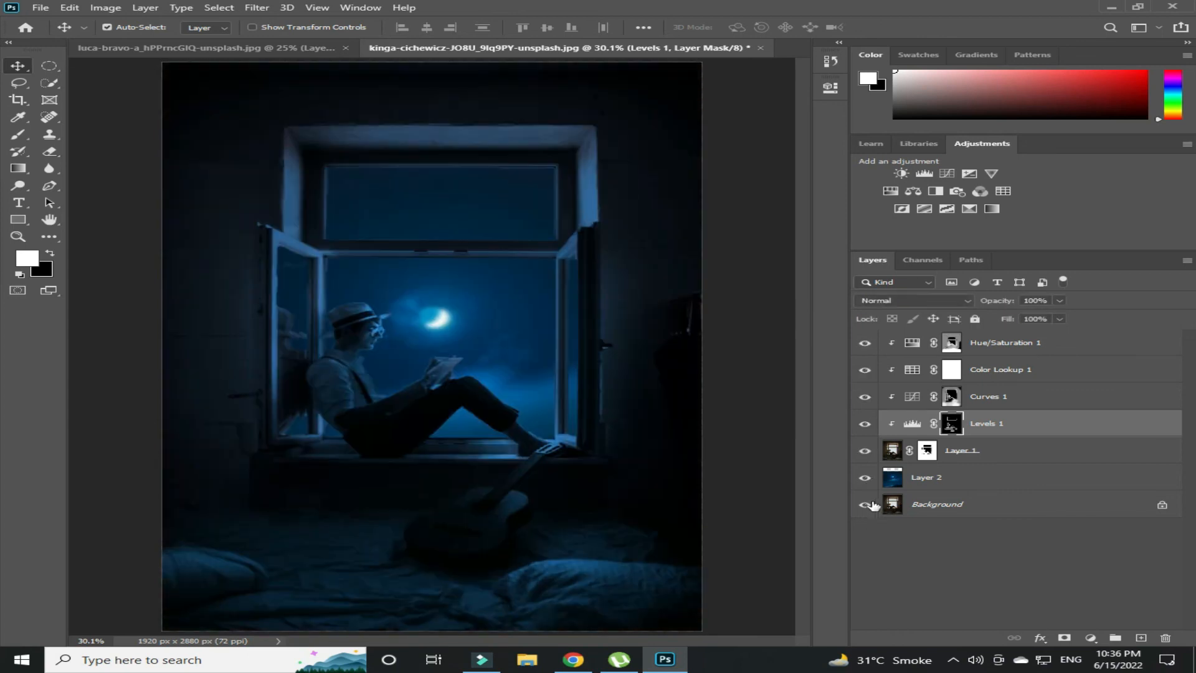